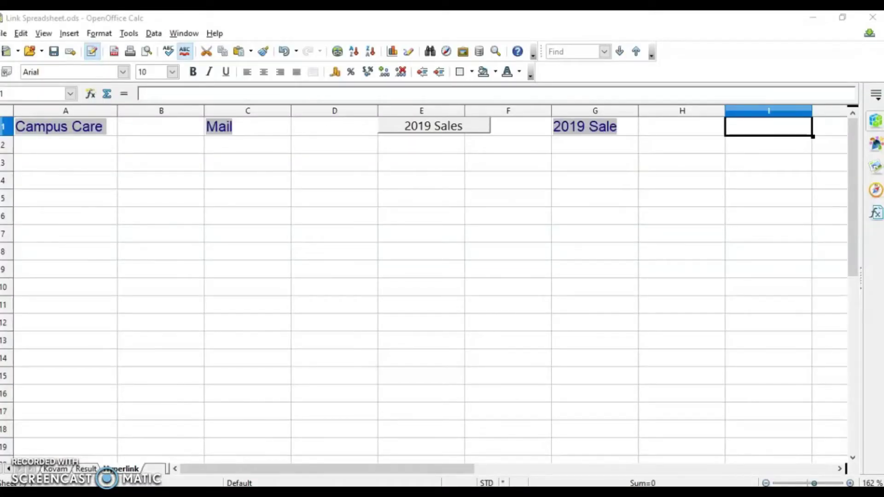
Cancel the Hyperlink dialog unused, then follow the Campus Care link and check its web address.
left_click(68, 35)
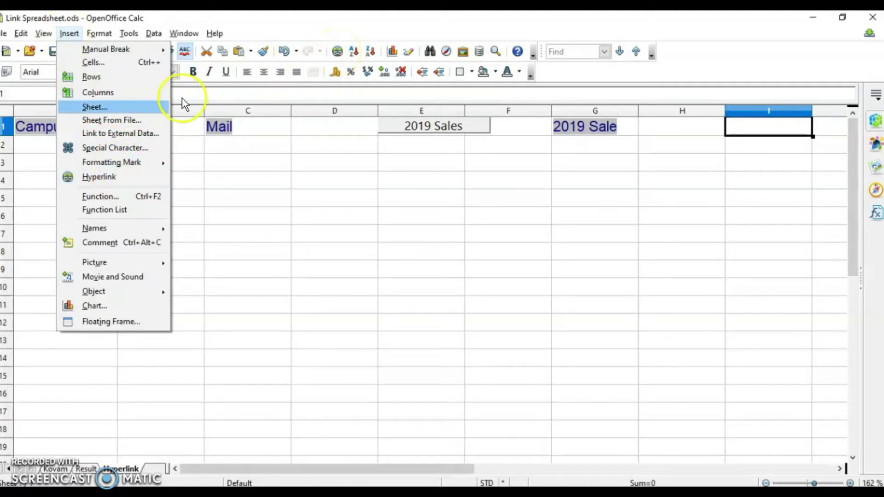
left_click(460, 198)
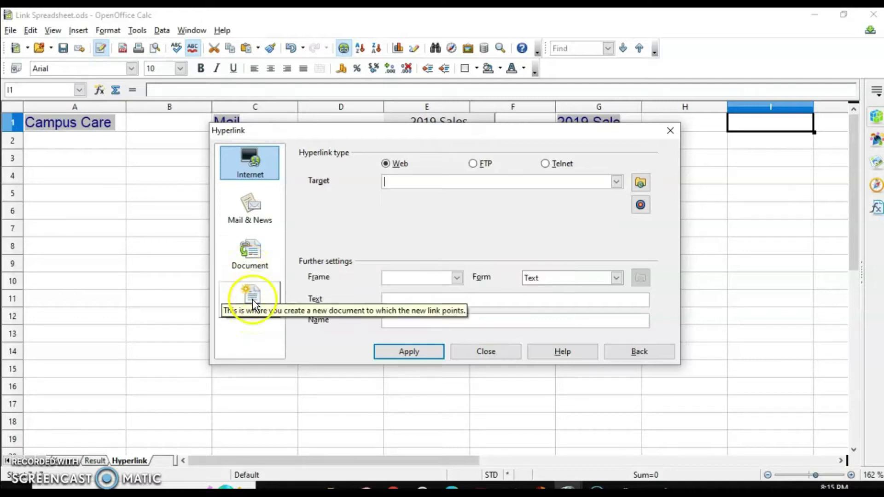
left_click(486, 352)
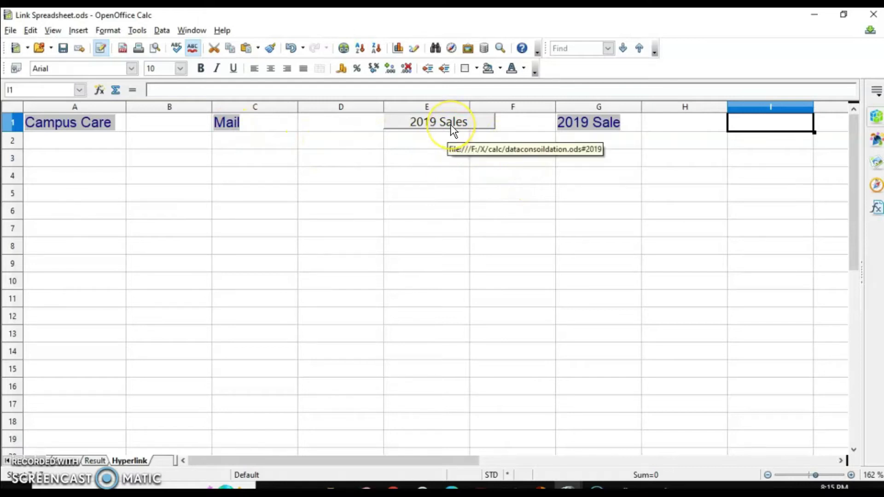
left_click(46, 123)
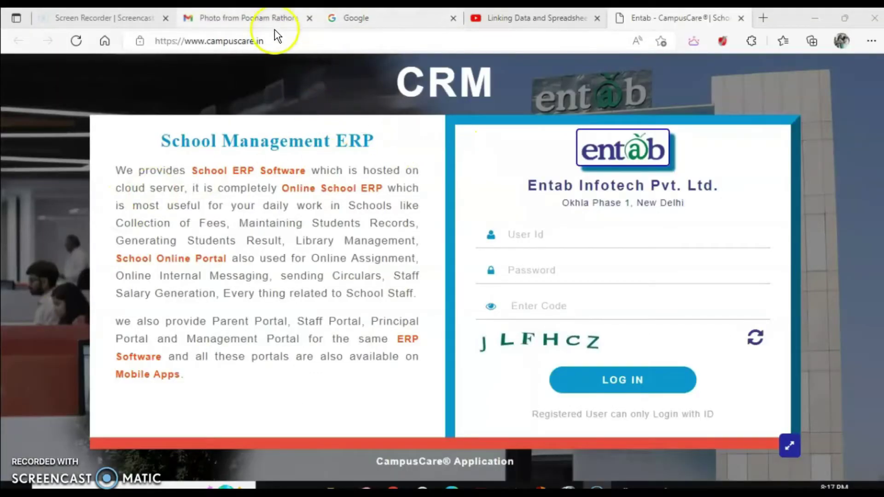
left_click(193, 41)
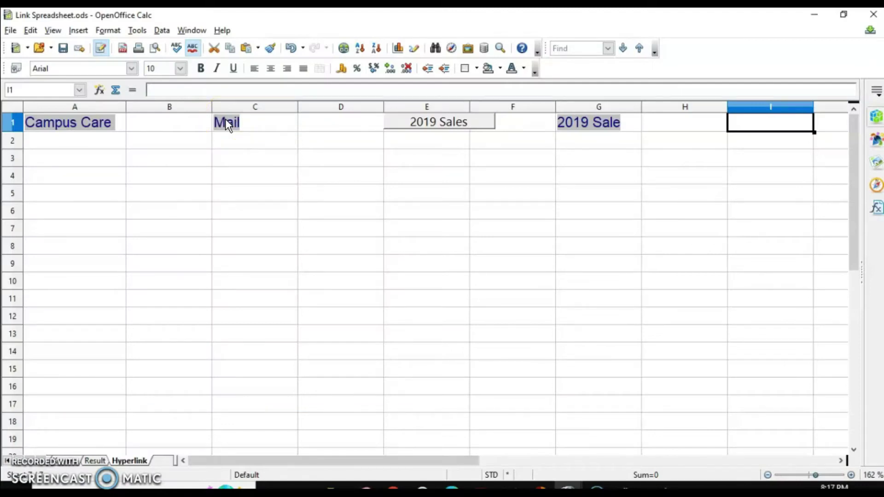
Test the 2019 Sales and 2019 Sale links into the sales files, then close them.
left_click(446, 121)
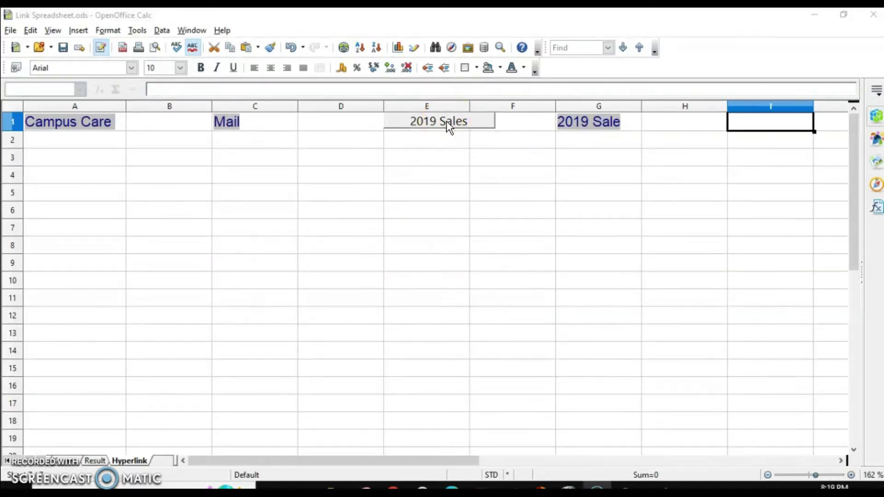
left_click(464, 122)
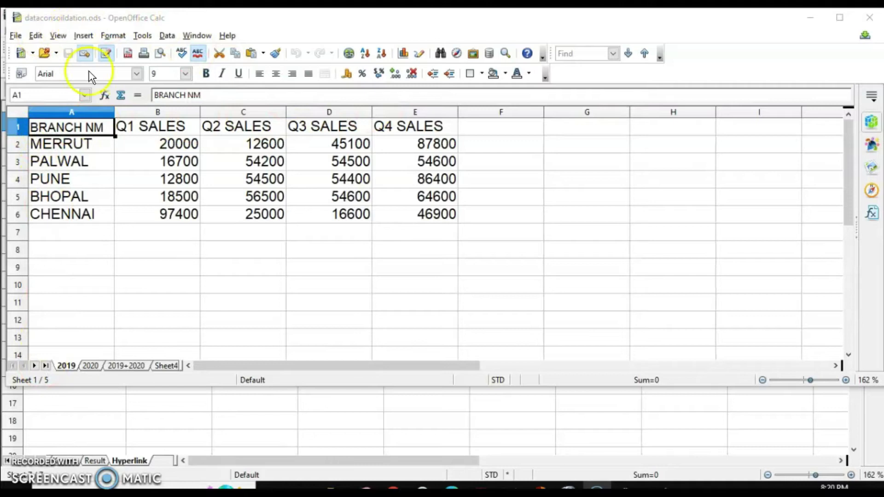
left_click(66, 367)
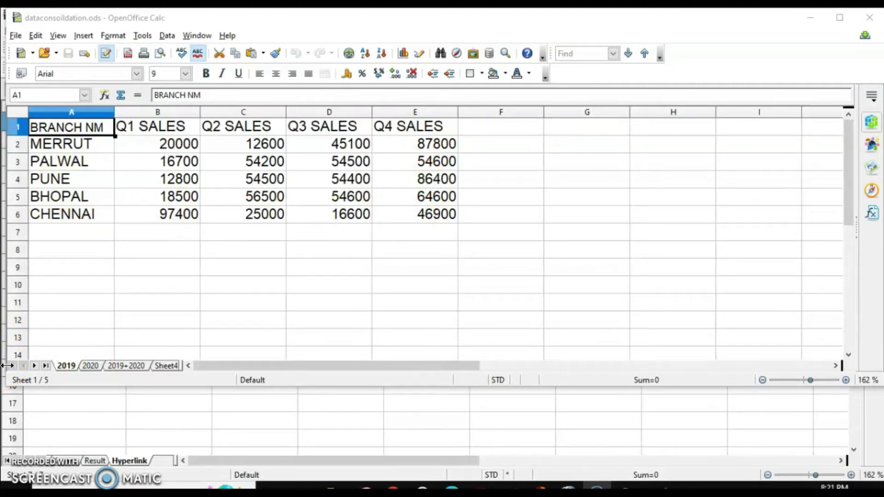
left_click(809, 18)
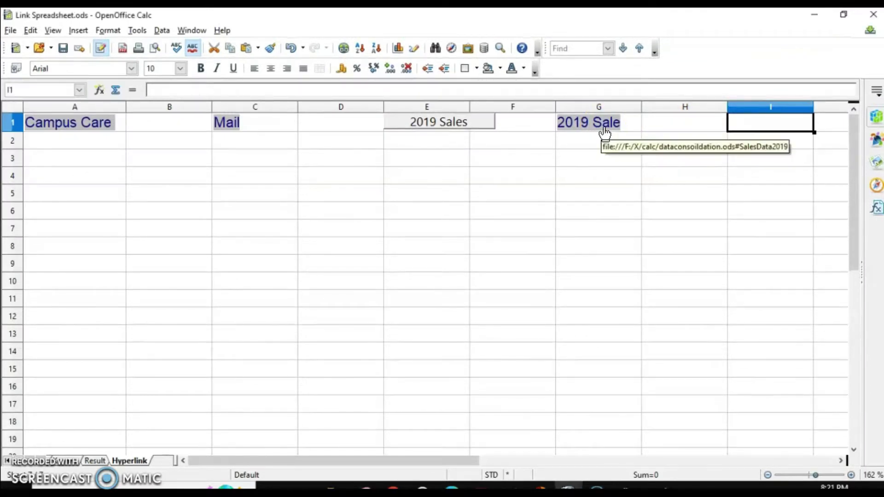
left_click(594, 125)
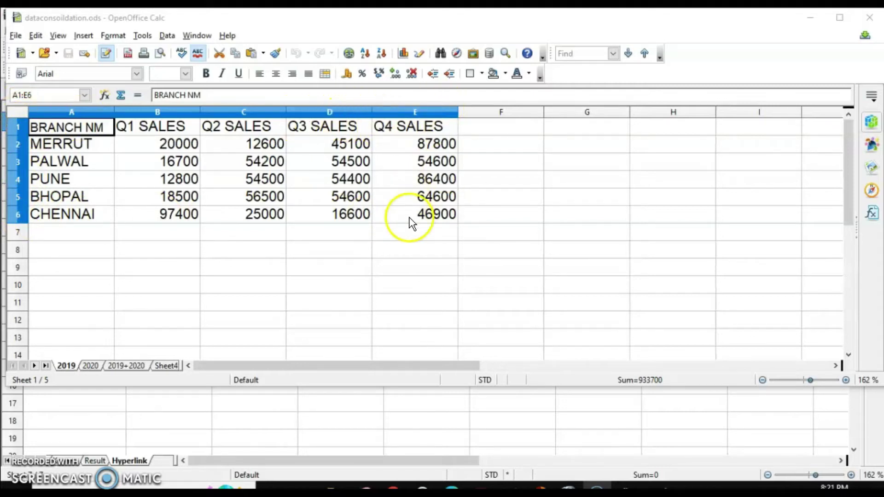
left_click(874, 18)
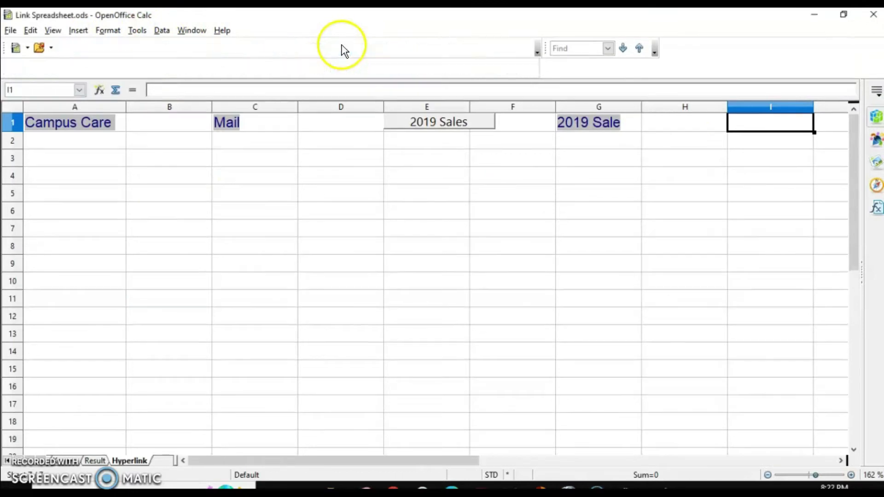
left_click(343, 47)
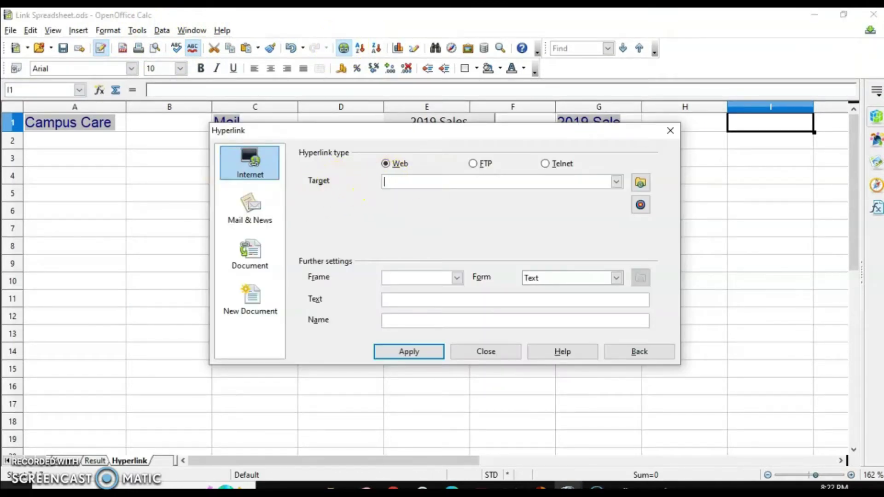
type("www.campuscare.in")
left_click(615, 278)
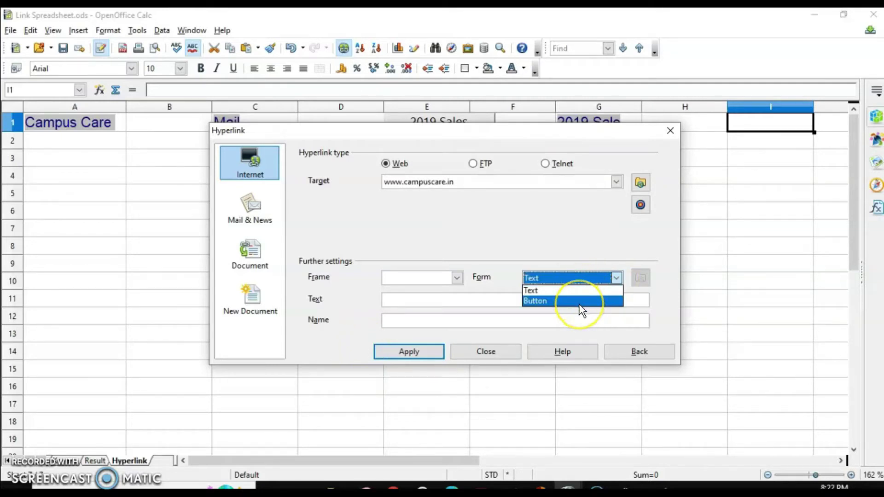
left_click(563, 290)
left_click(420, 302)
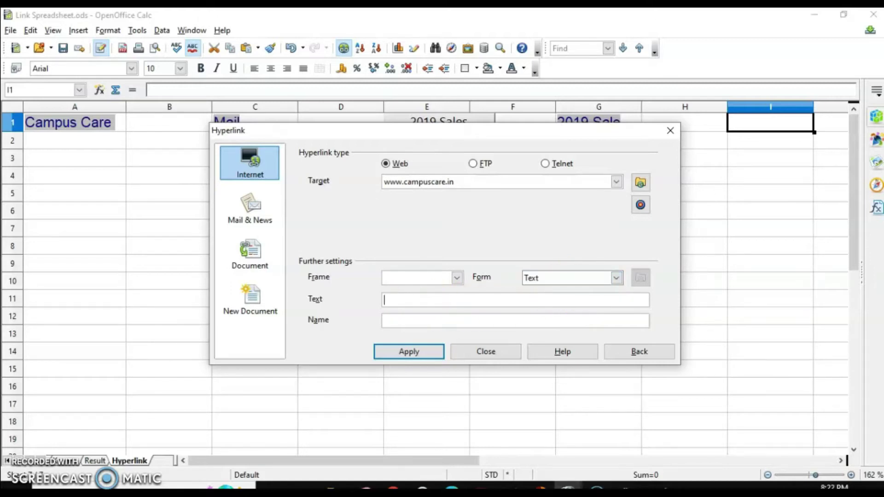
type("L")
key("BackSpace")
type("L")
type("ogin to Campuscare")
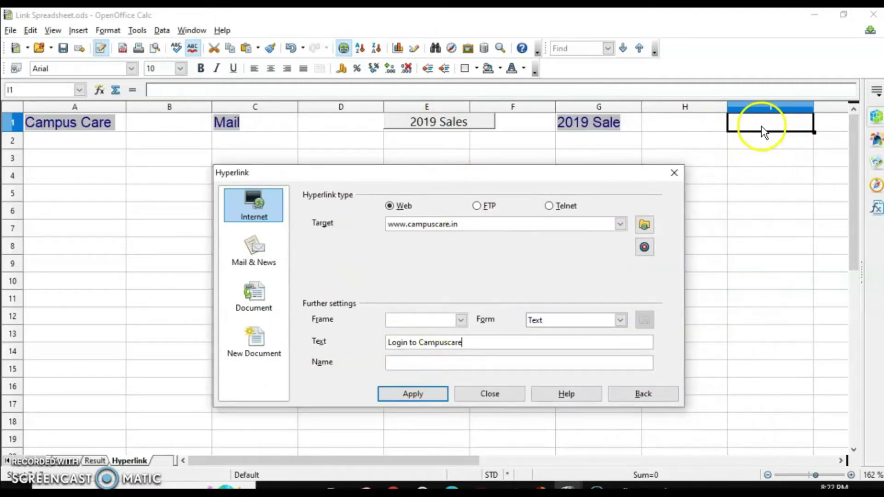
left_click(421, 394)
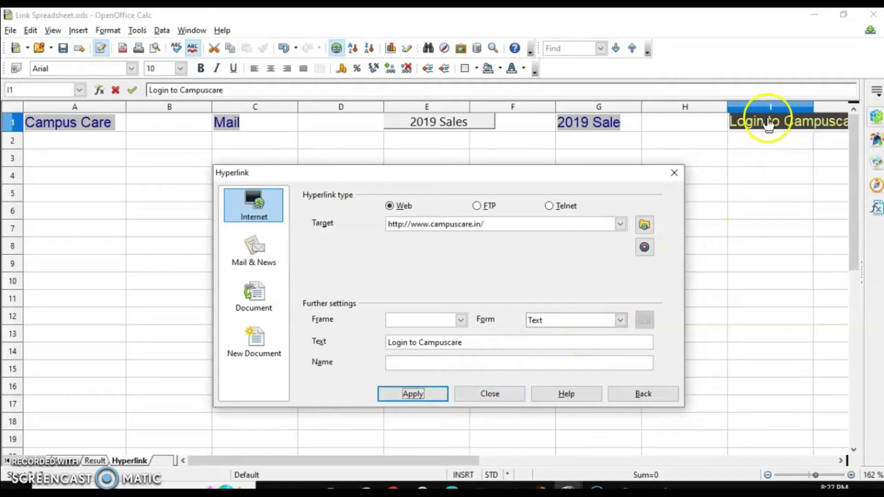
left_click(494, 395)
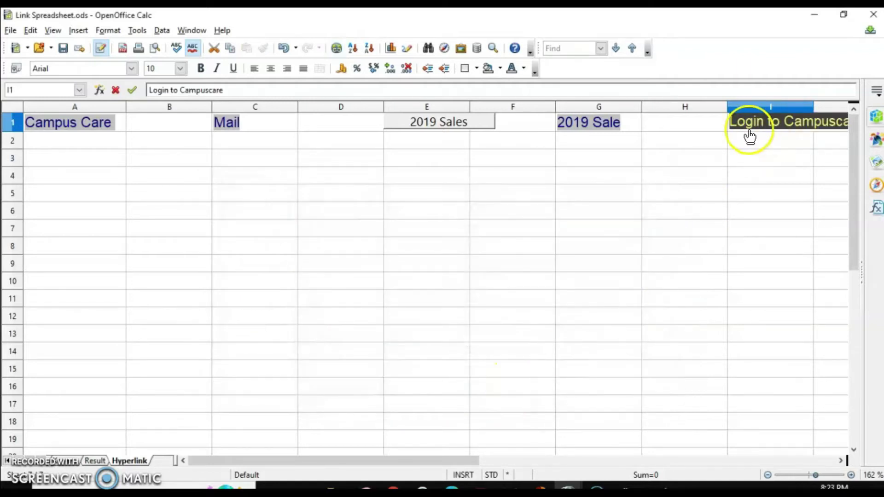
left_click(783, 131)
Reopen I1's Hyperlink dialog, pass through Mail & News, and land on an empty Document page.
left_click(338, 49)
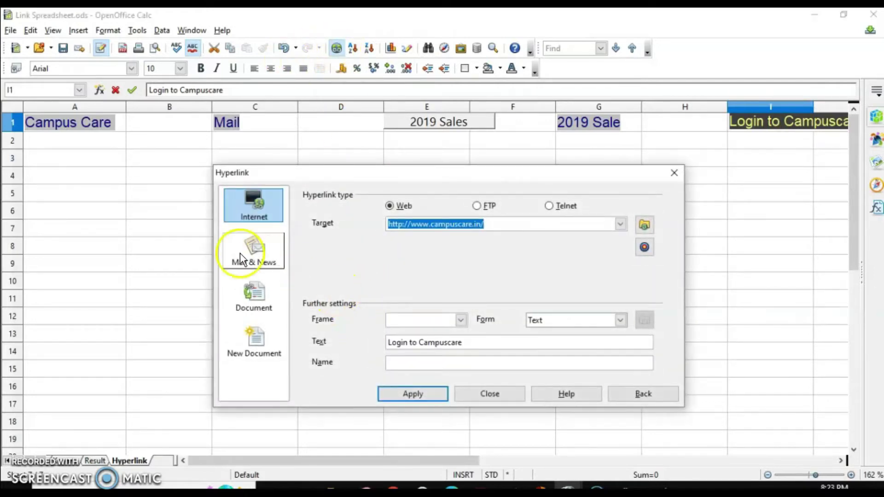
left_click(252, 248)
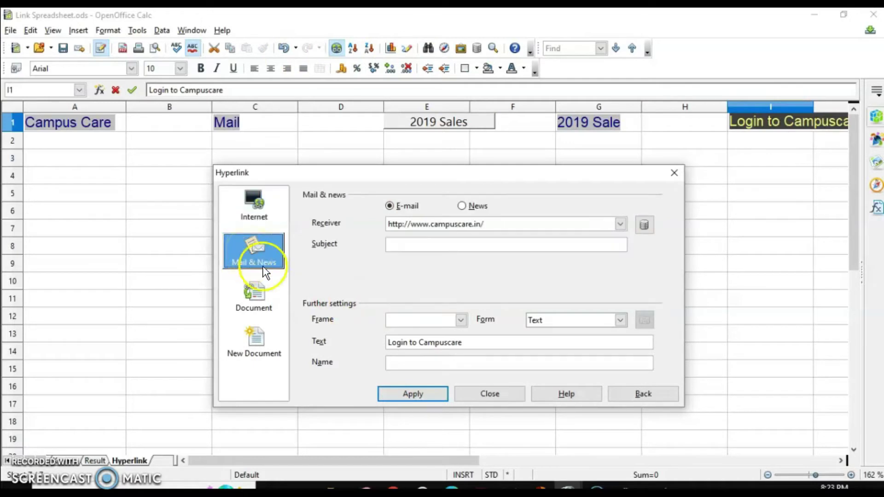
left_click(401, 247)
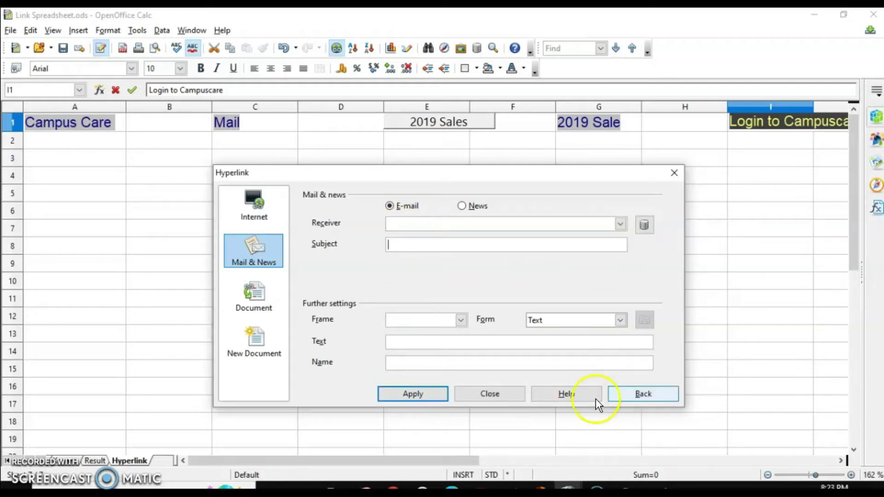
mouse_move(224, 123)
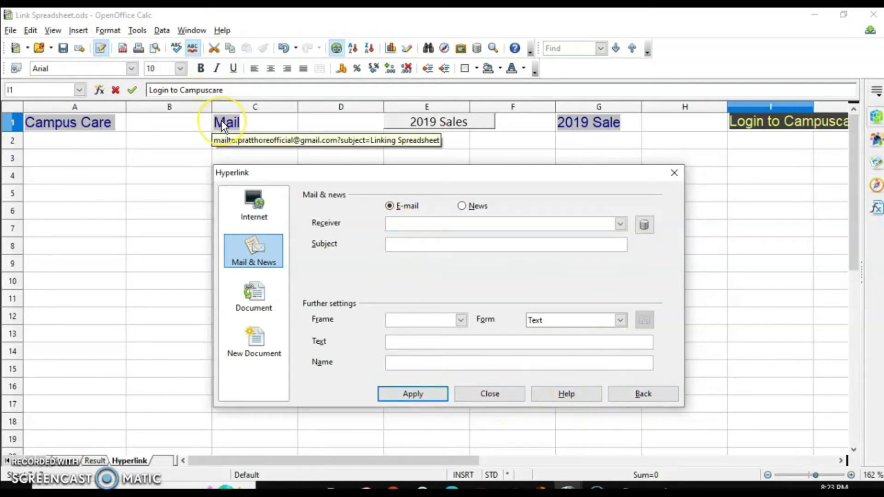
left_click(259, 292)
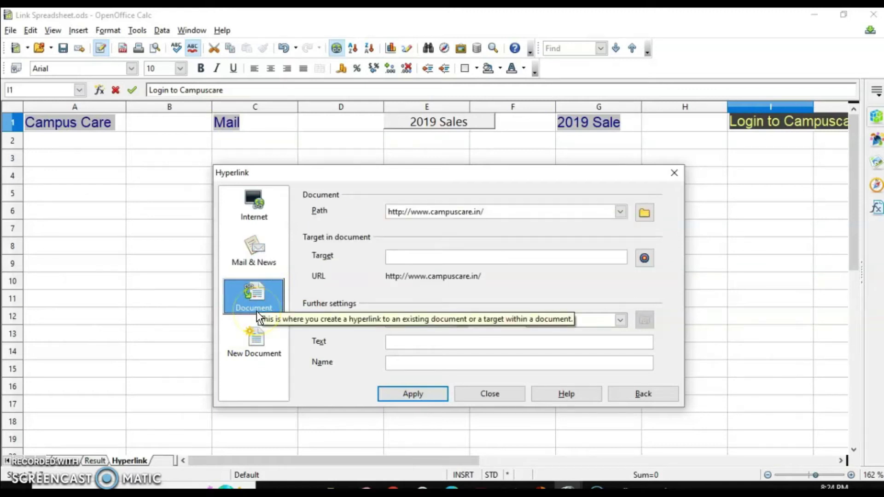
left_click(269, 308)
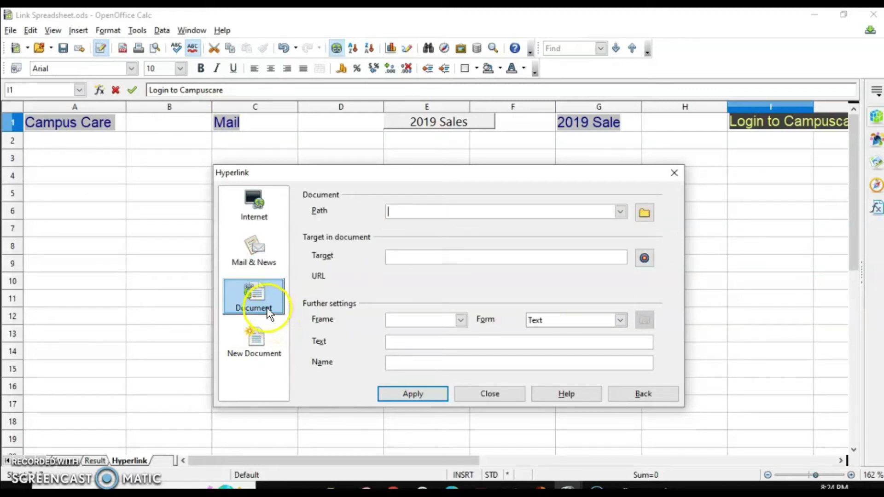
Link I1 to the Solver sheet of WHAT IF TOOLS.ods with text 'Link to Solver'.
left_click(644, 215)
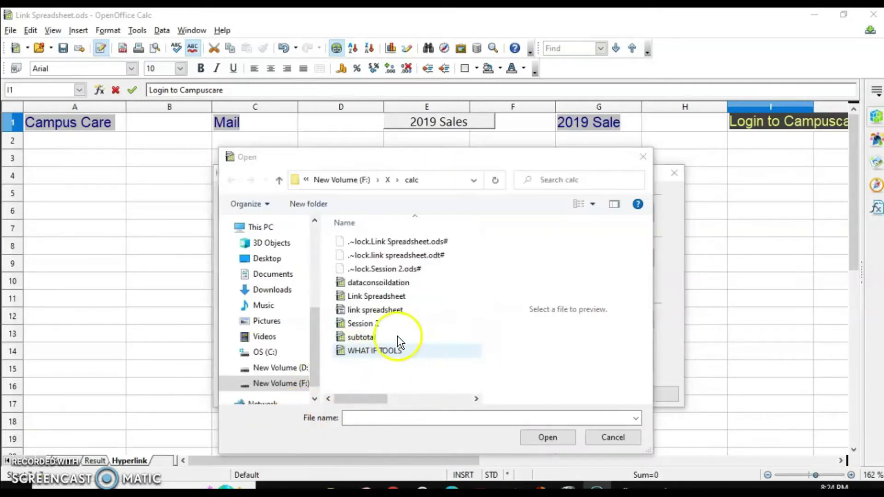
left_click(547, 437)
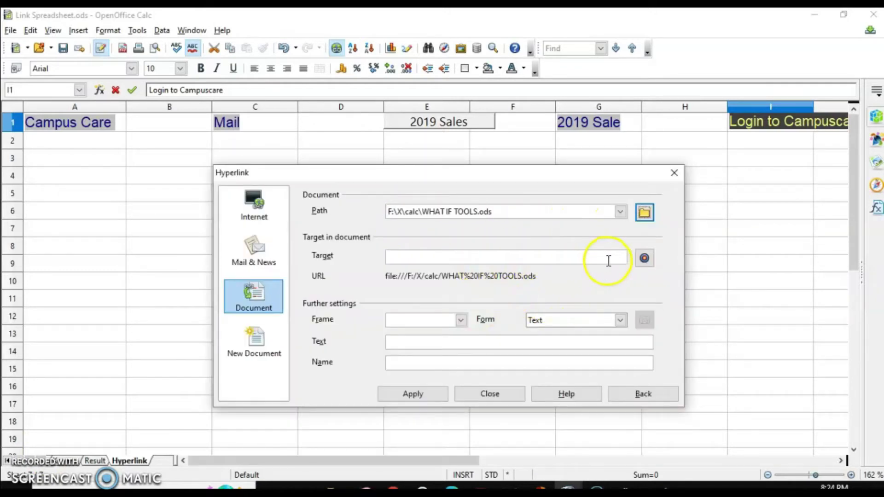
left_click(646, 259)
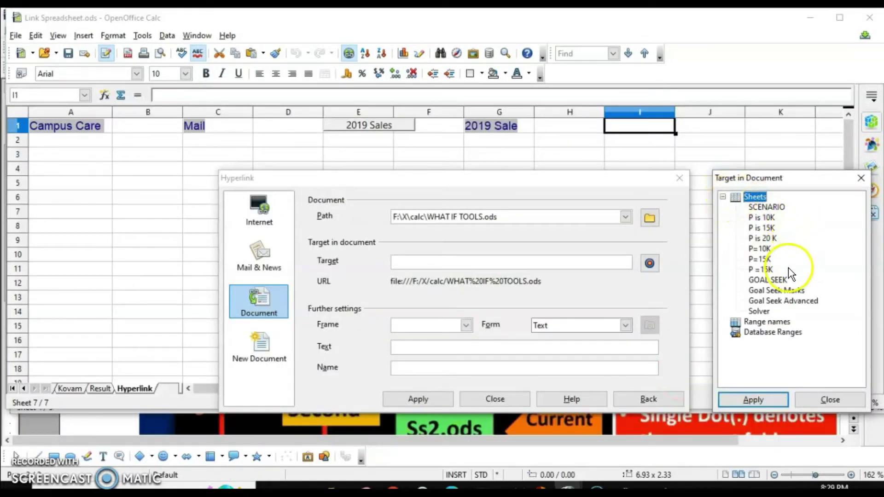
left_click(762, 311)
left_click(758, 399)
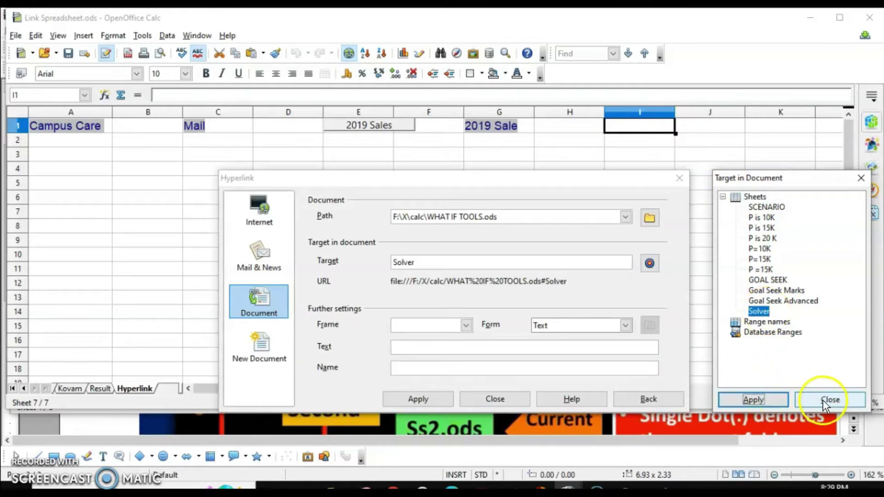
left_click(822, 399)
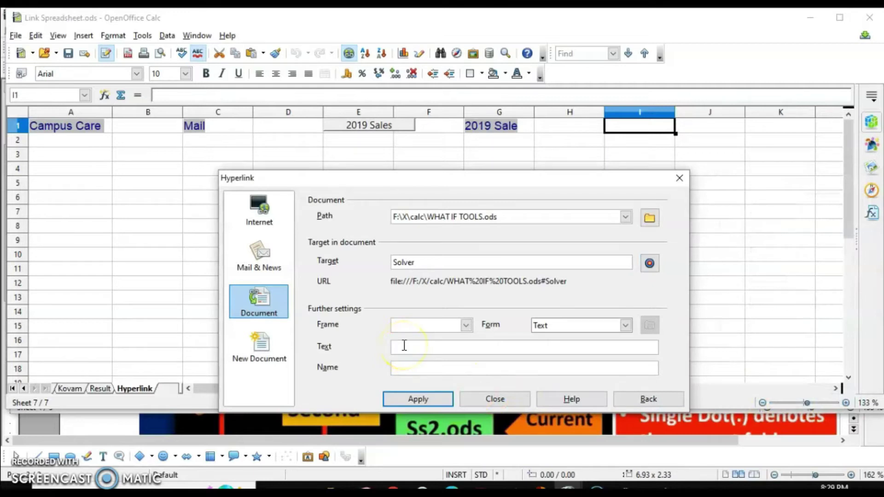
type("Link to Solver")
left_click(418, 399)
left_click(507, 400)
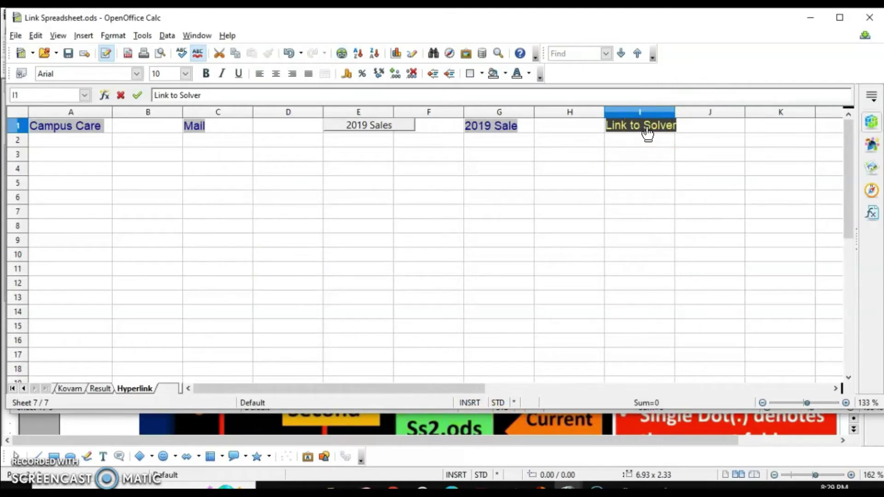
Follow the Link to Solver in I1, then view the Solver and Goal Seek Advanced sheets.
left_click(647, 134)
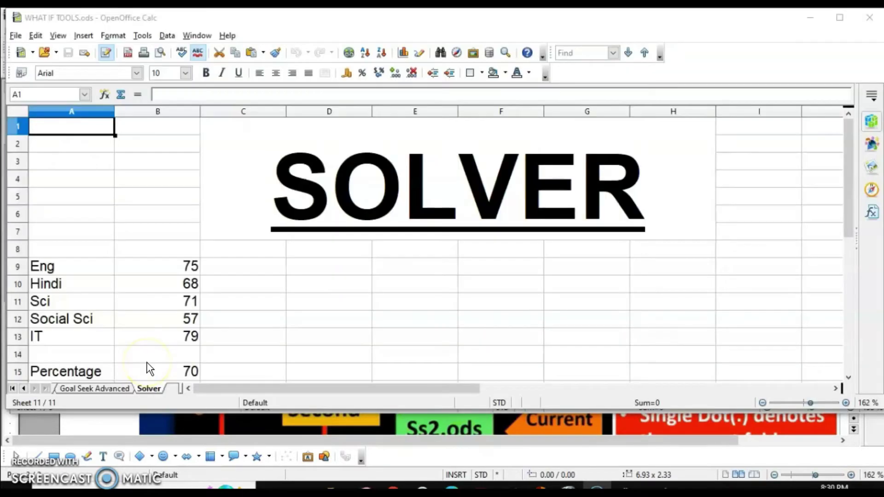
left_click(139, 398)
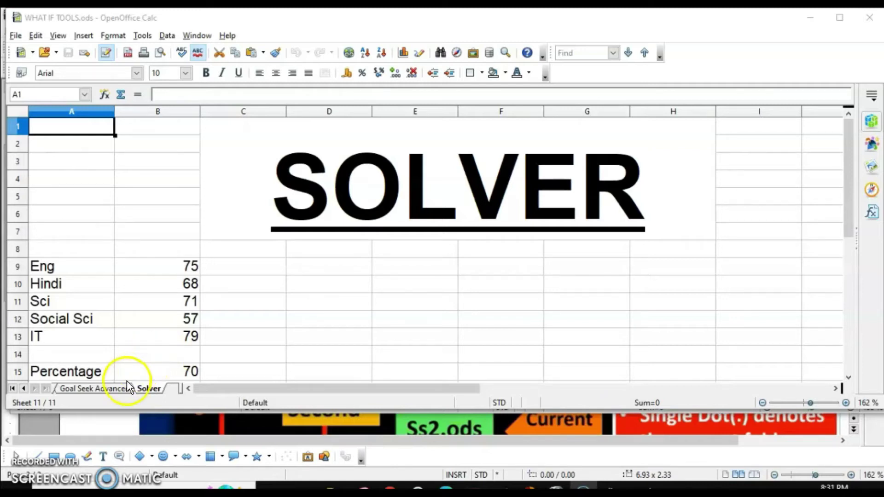
left_click(63, 388)
Define database range R1 over A7:B11 and the Principal range over B15:C19.
left_click_drag(65, 231, 171, 303)
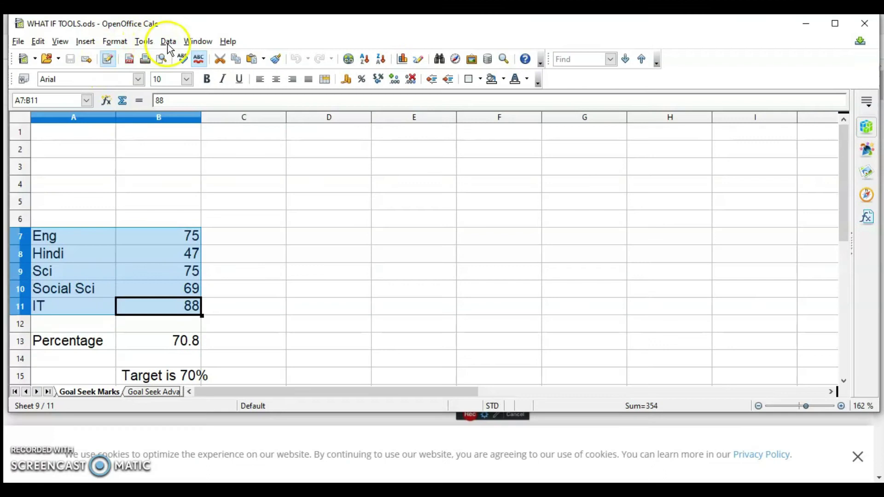
left_click(167, 36)
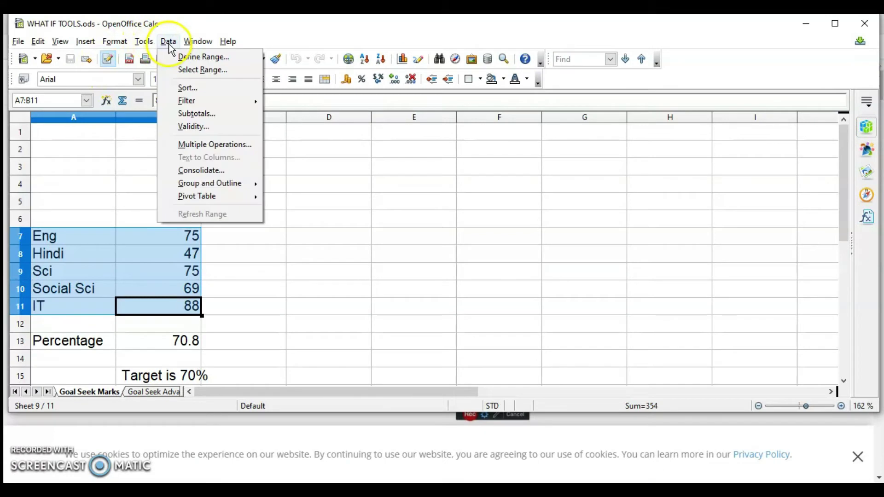
left_click(183, 57)
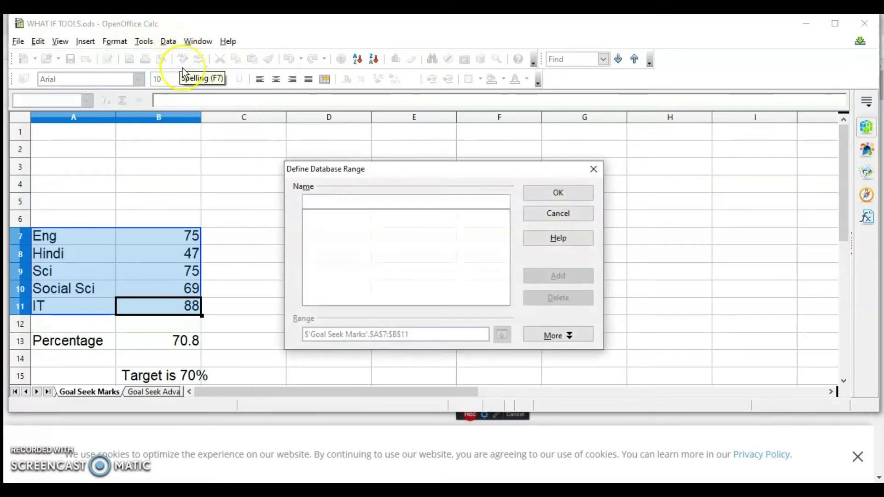
type("R1")
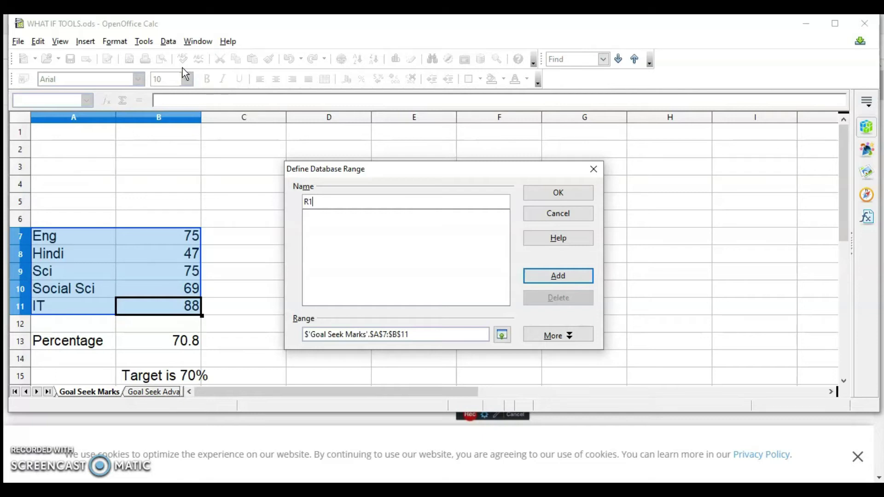
left_click(536, 277)
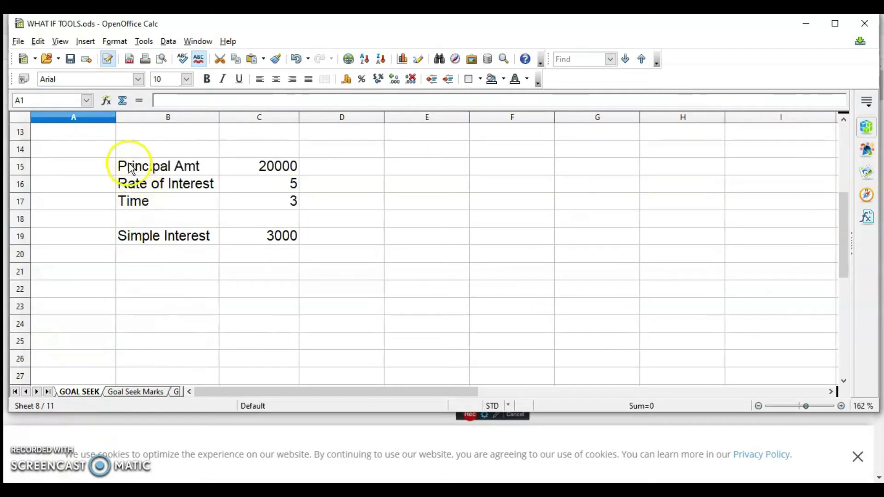
left_click_drag(132, 170, 272, 241)
left_click(168, 41)
left_click(200, 55)
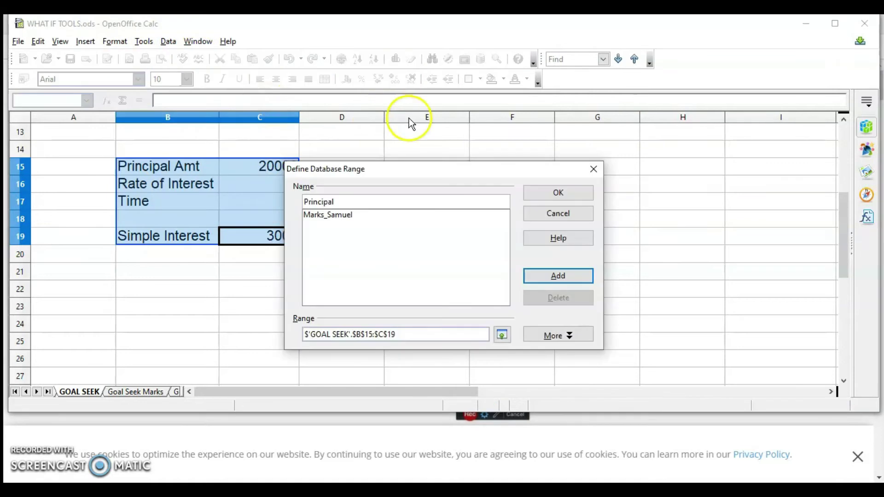
left_click(573, 194)
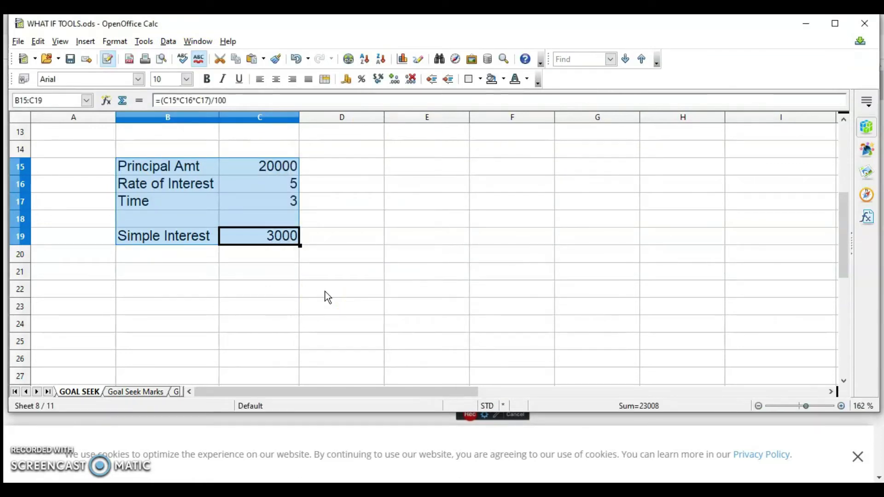
Close WHAT IF TOOLS.ods, saving changes, and reopen I1's hyperlink settings.
left_click(864, 24)
left_click(394, 237)
left_click(349, 59)
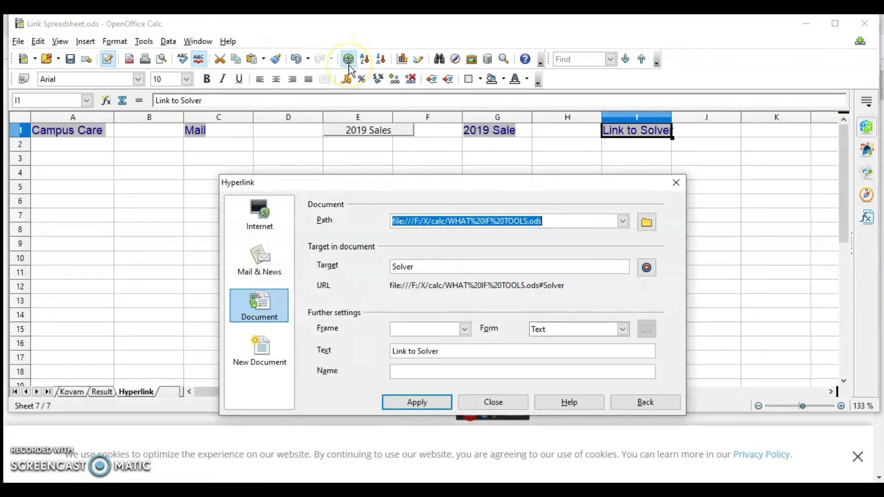
Retarget I1 to the marks database range in WHAT IF TOOLS.ods, relabelled with the student's marks text.
left_click(363, 293)
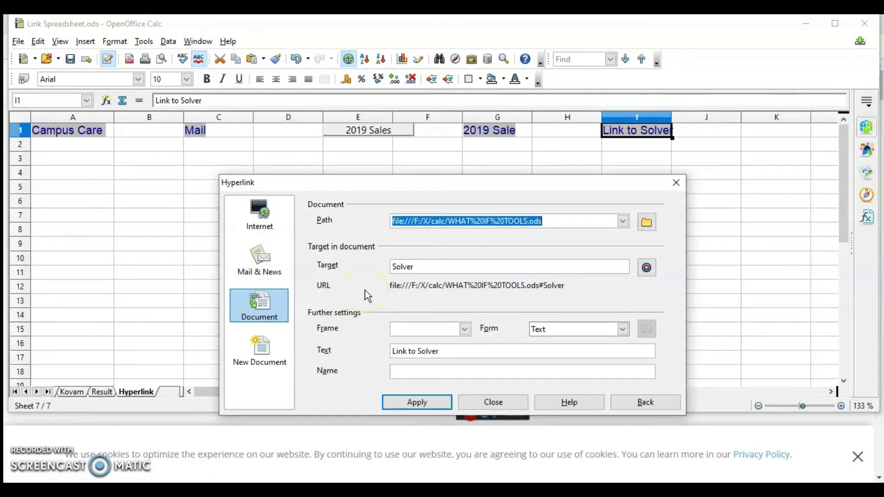
left_click(276, 306)
left_click(676, 183)
left_click(647, 223)
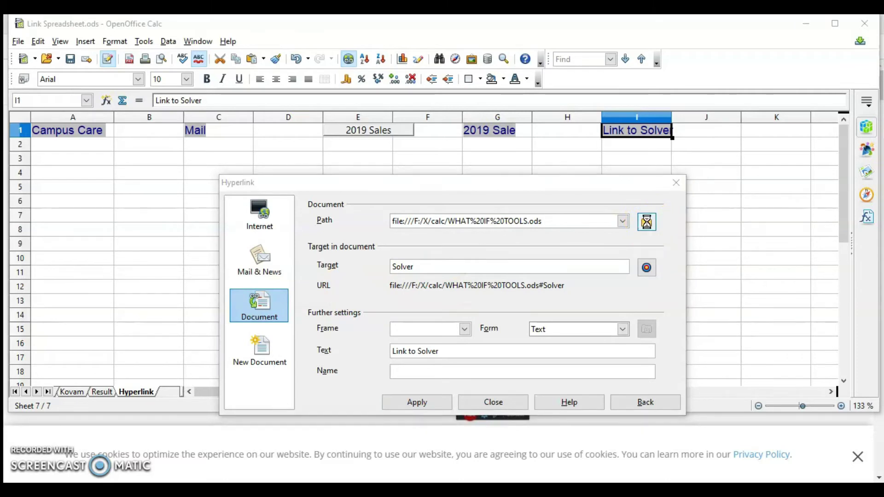
left_click(554, 439)
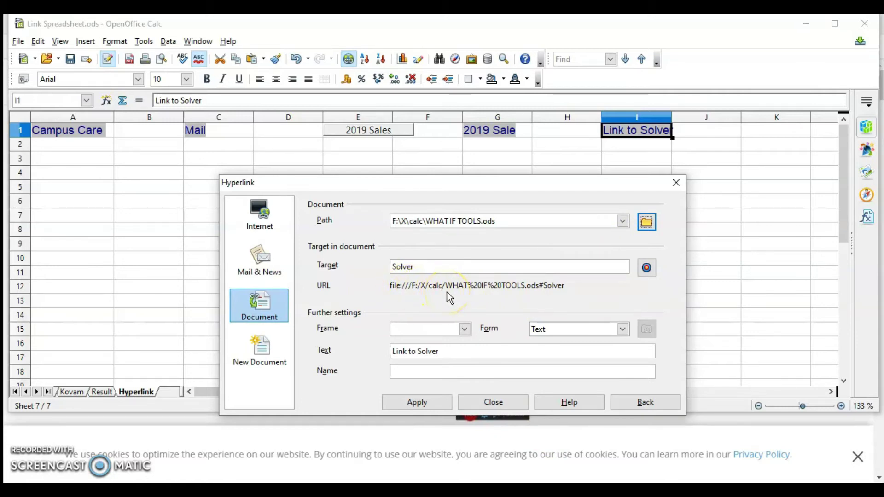
left_click(648, 268)
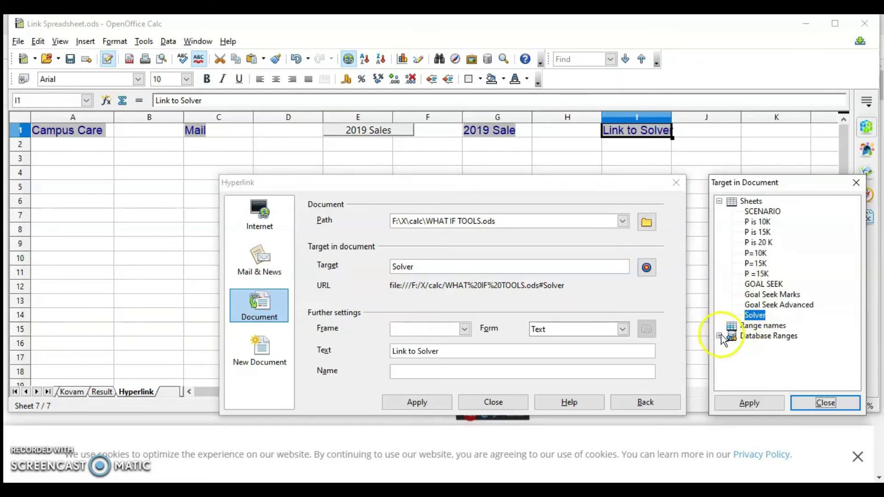
left_click(719, 336)
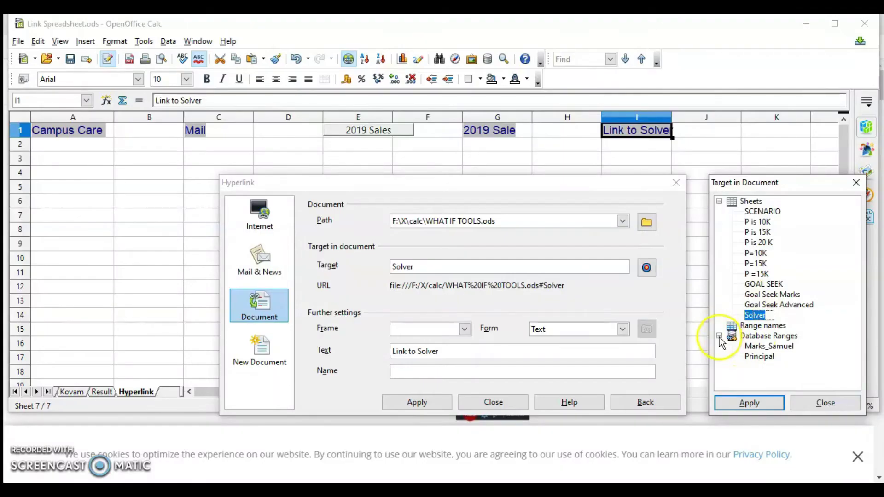
left_click(765, 346)
left_click(759, 405)
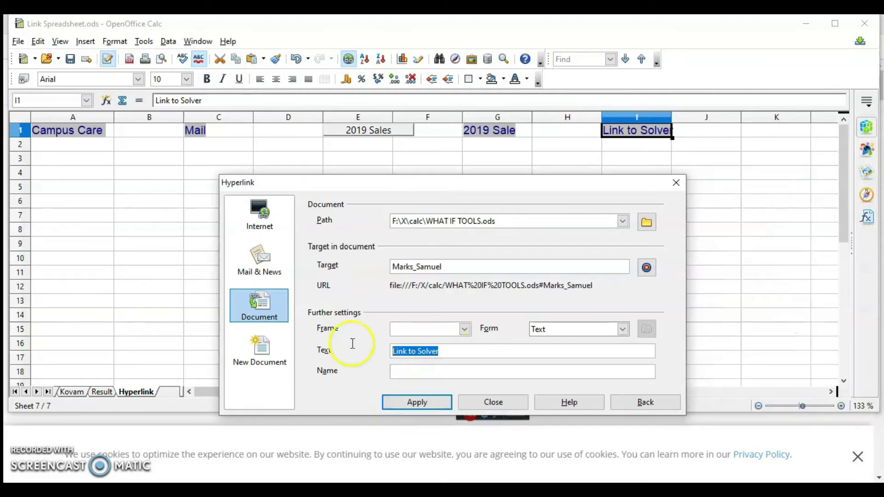
type("Marks of Samuel")
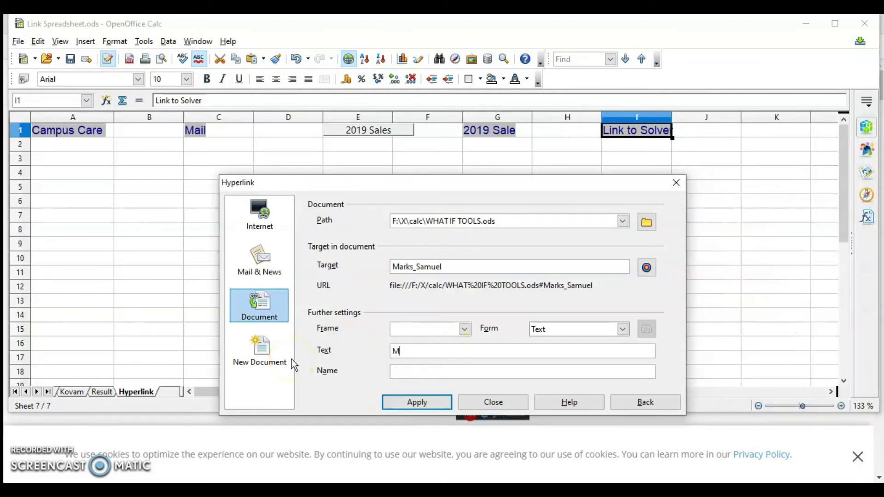
left_click(417, 403)
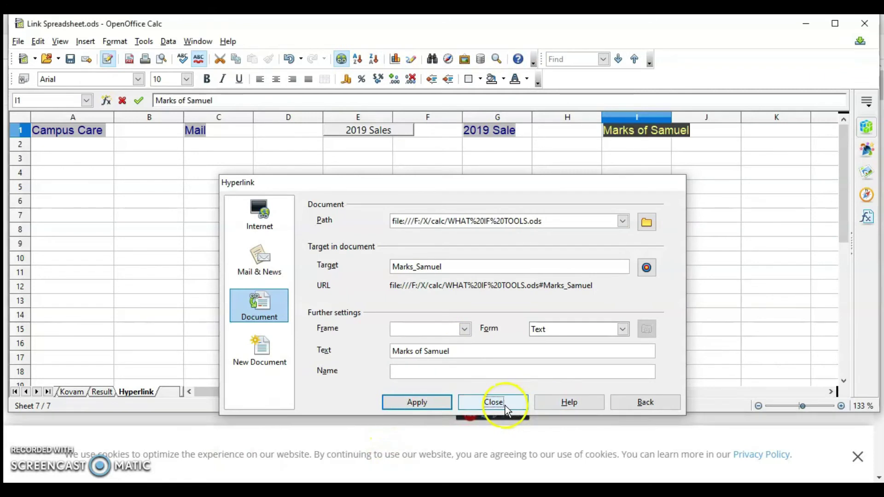
left_click(493, 402)
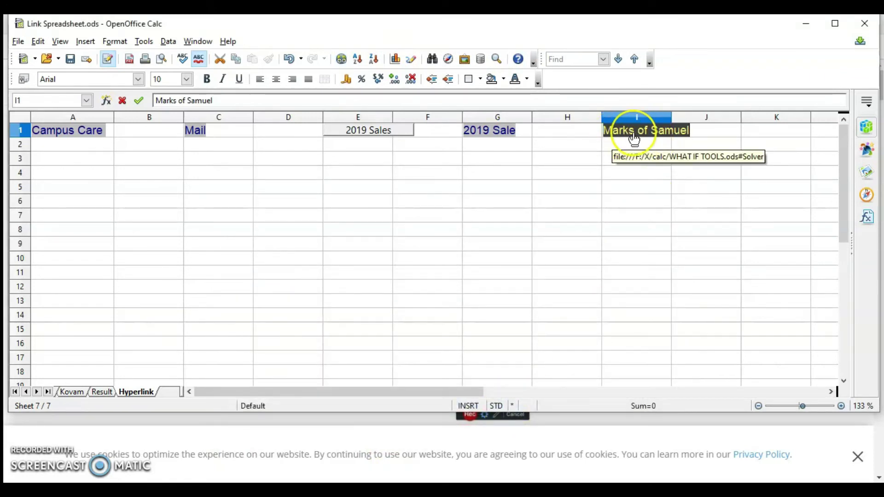
Test the updated I1 link, close WHAT IF TOOLS, and switch to a New Document link.
left_click(634, 138)
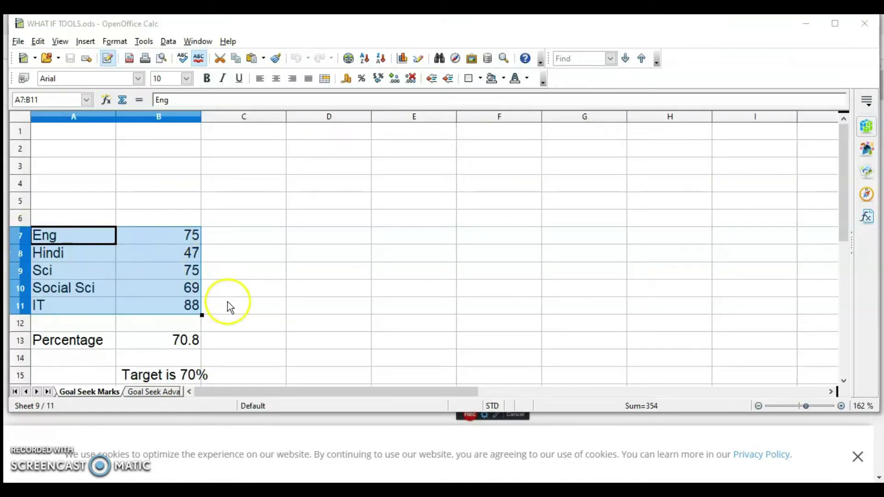
left_click(873, 31)
left_click(270, 364)
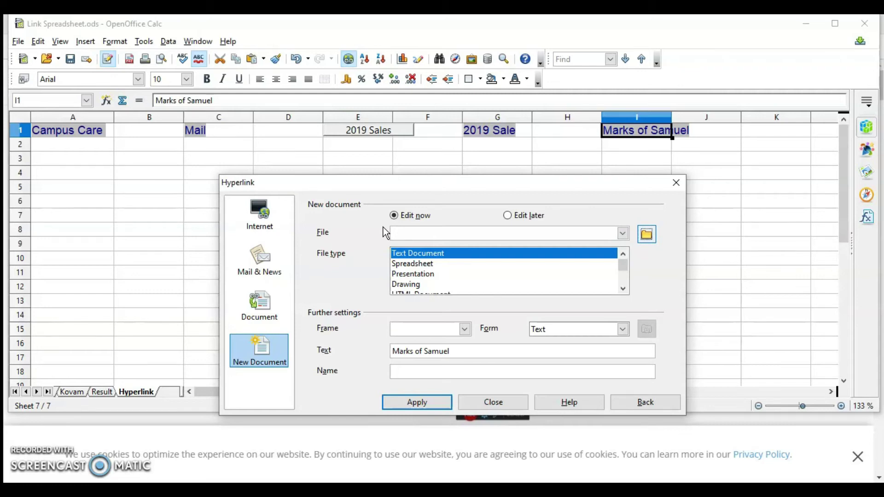
Place the new document on drive F: and name it New Doc1.
left_click(647, 235)
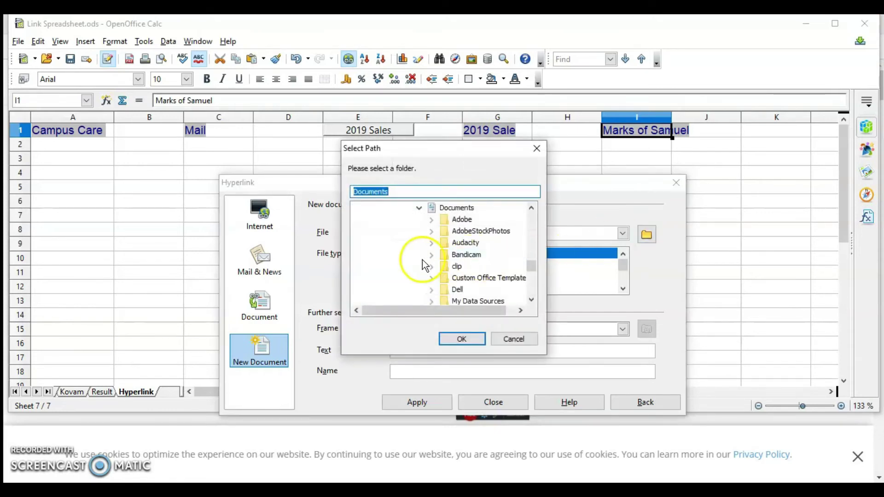
scroll(420, 256, "down", 5)
left_click(415, 289)
left_click(463, 339)
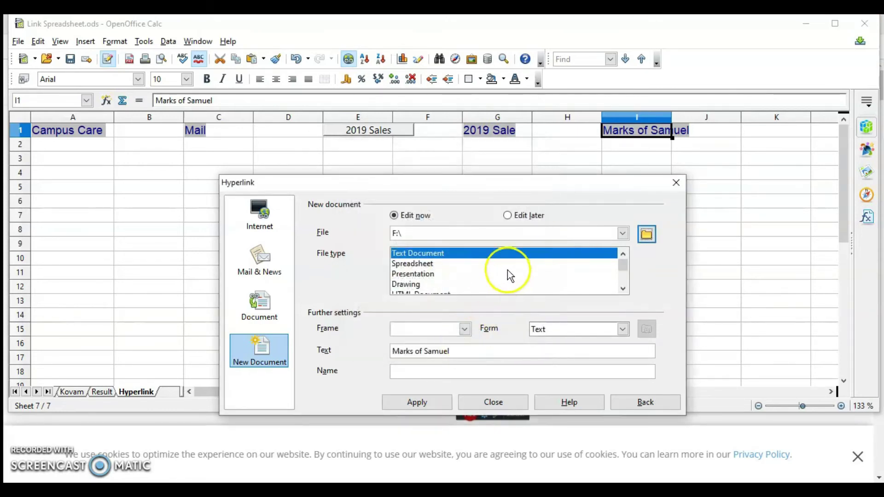
left_click(448, 231)
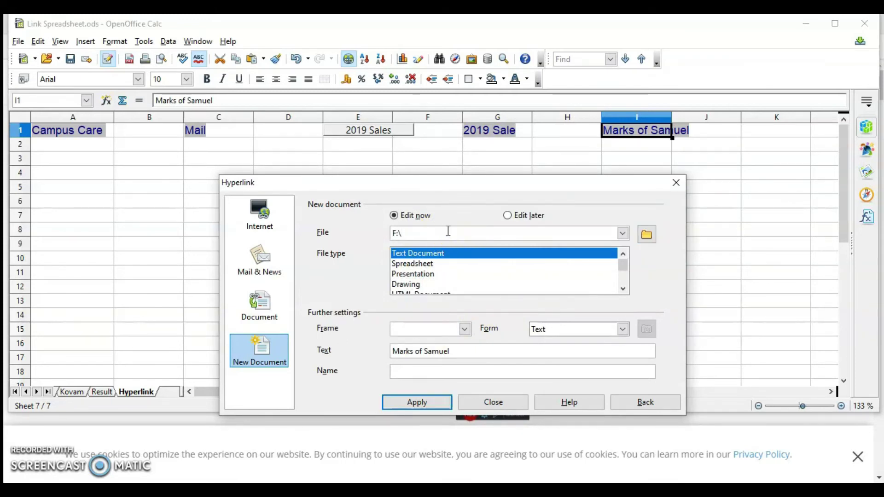
type("New Doc1")
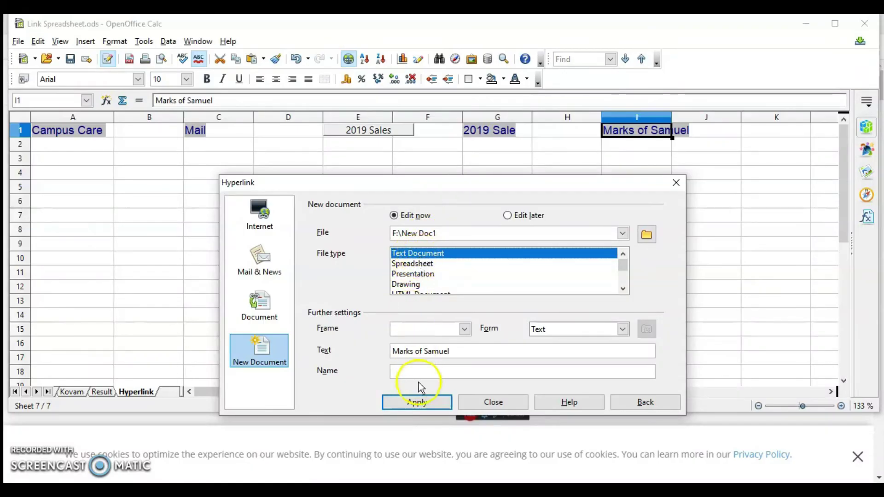
Display the link as a 'New Doc' button in I1 and close the leftover dialogs.
left_click(622, 329)
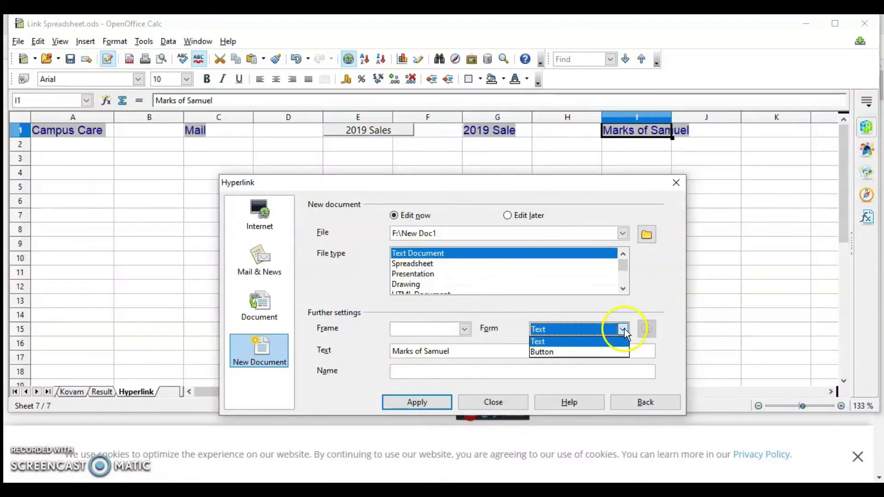
left_click(566, 355)
type("oc")
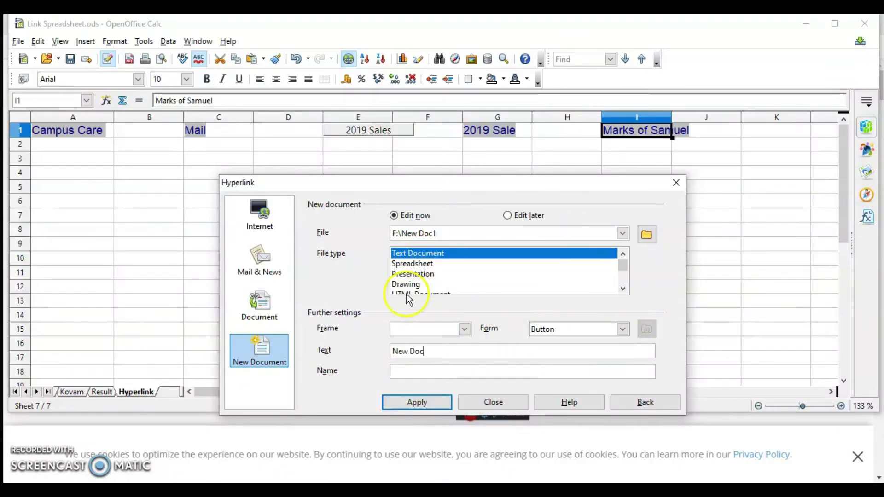
left_click(416, 402)
left_click(503, 402)
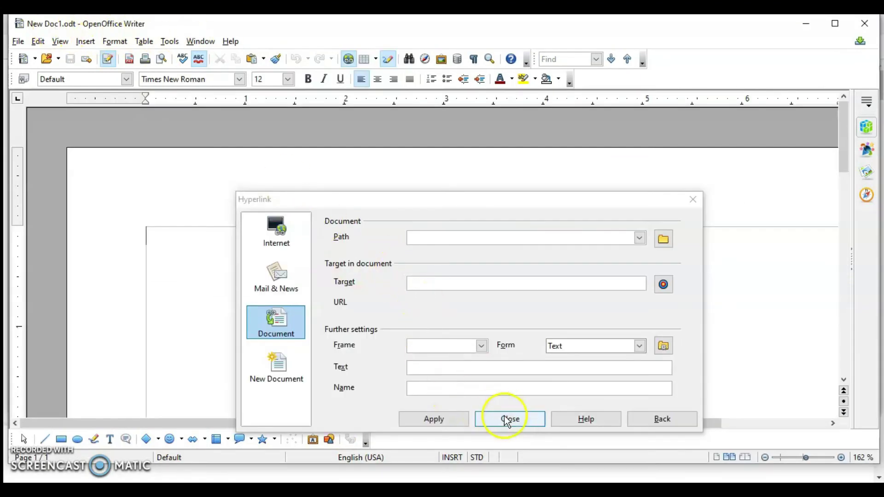
left_click(508, 420)
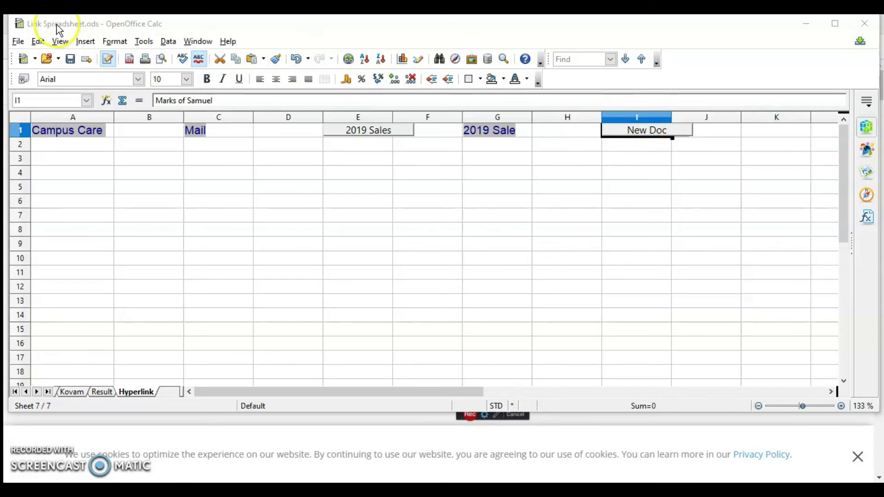
Show Form Controls, toggle Design Mode off, and confirm New Doc opens a Writer document.
left_click(61, 42)
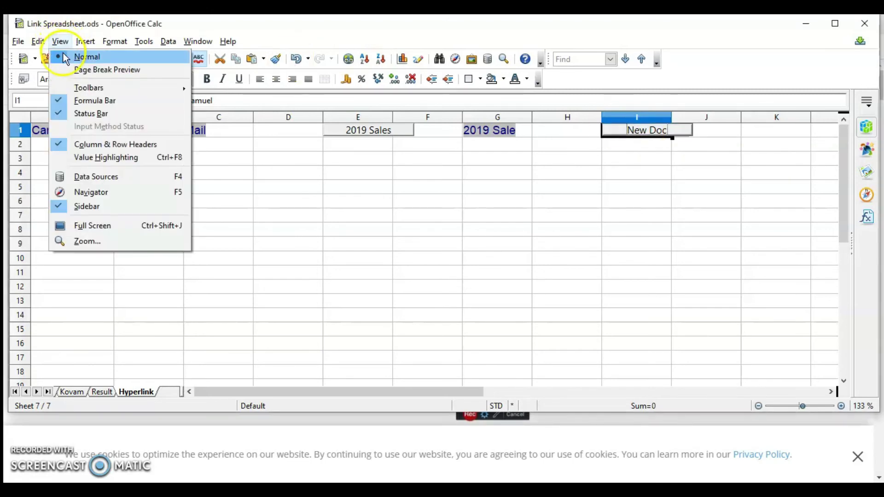
mouse_move(138, 88)
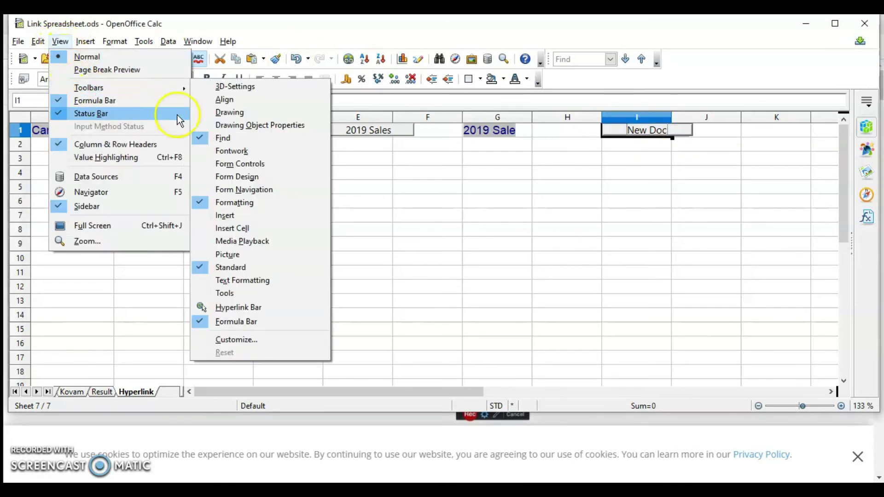
left_click(255, 164)
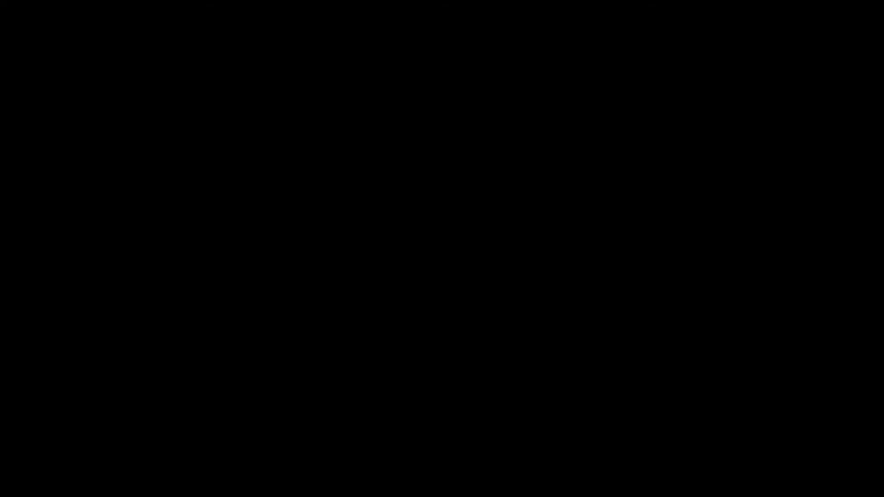
left_click(56, 133)
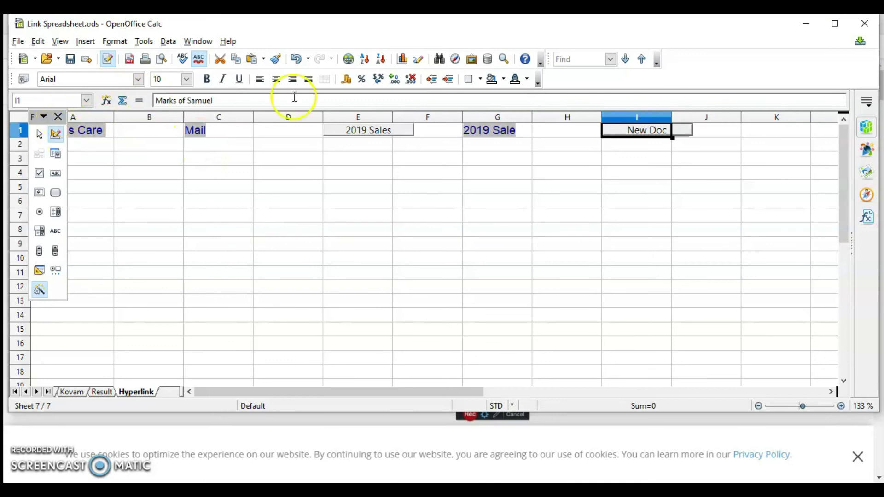
left_click(658, 141)
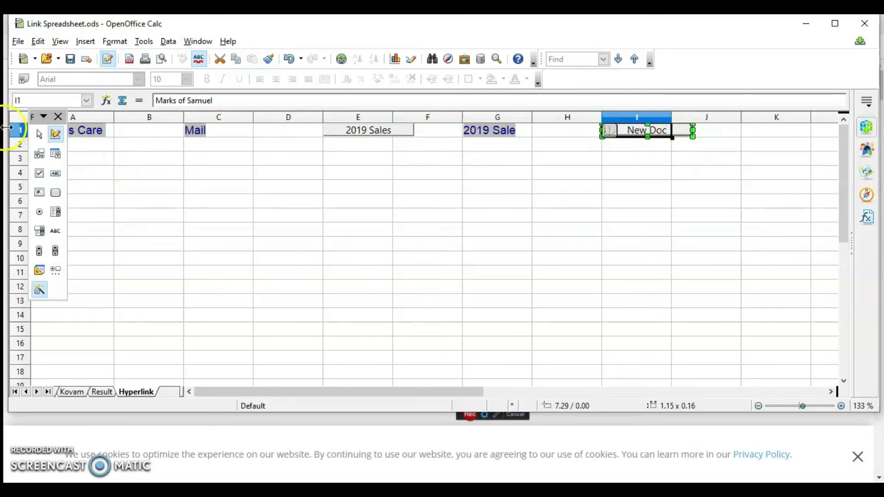
left_click(56, 135)
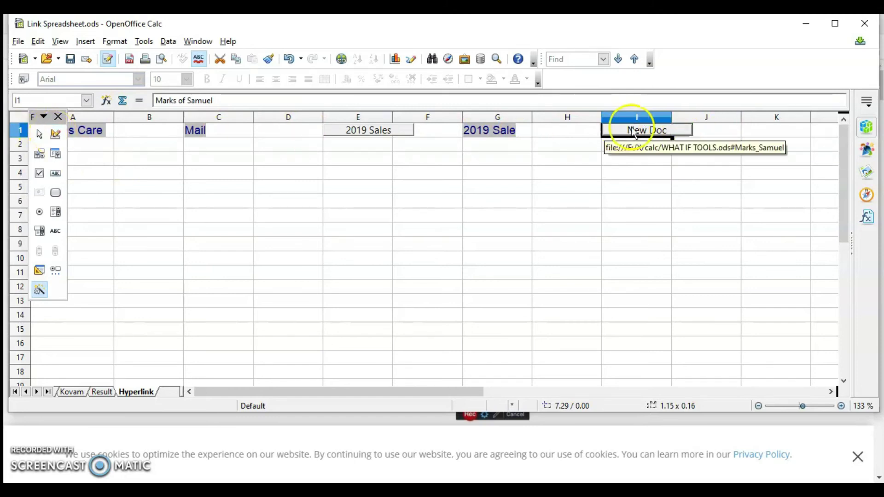
left_click(676, 129)
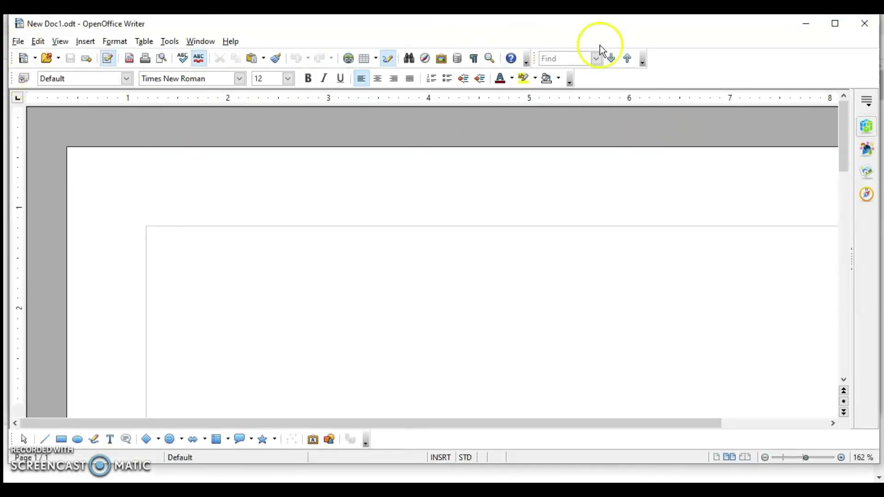
left_click(864, 24)
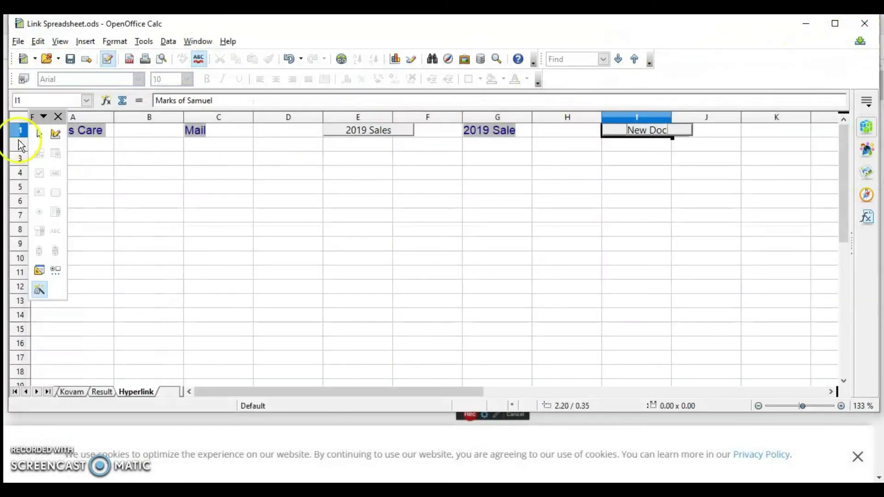
Close the Form Controls toolbar, copy the CampusCare address from the browser, and return to Calc.
left_click(59, 117)
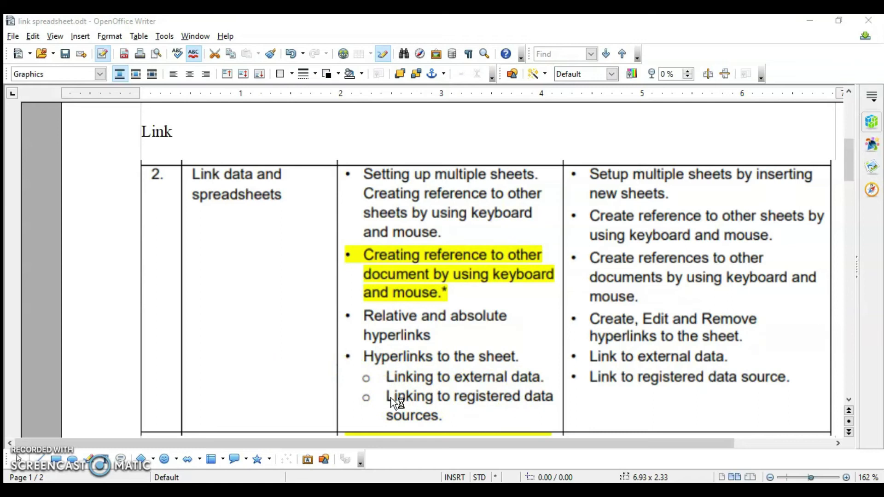
left_click(482, 392)
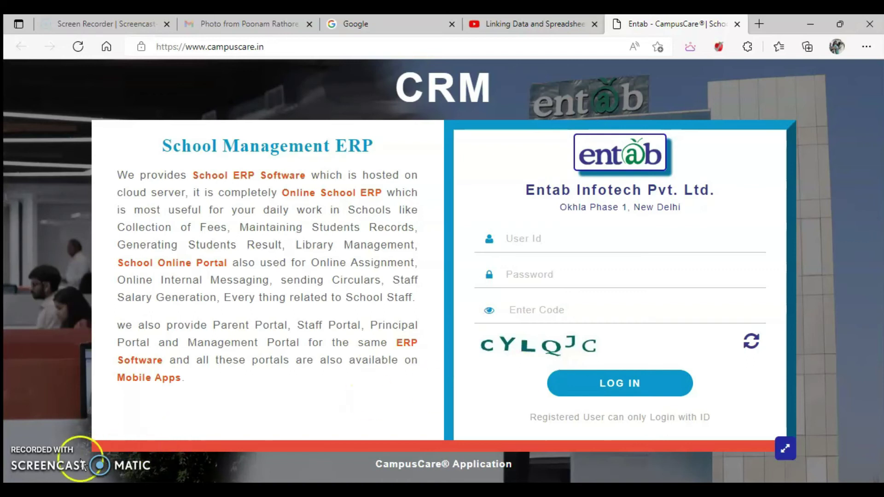
left_click(148, 47)
key("ctrl+c")
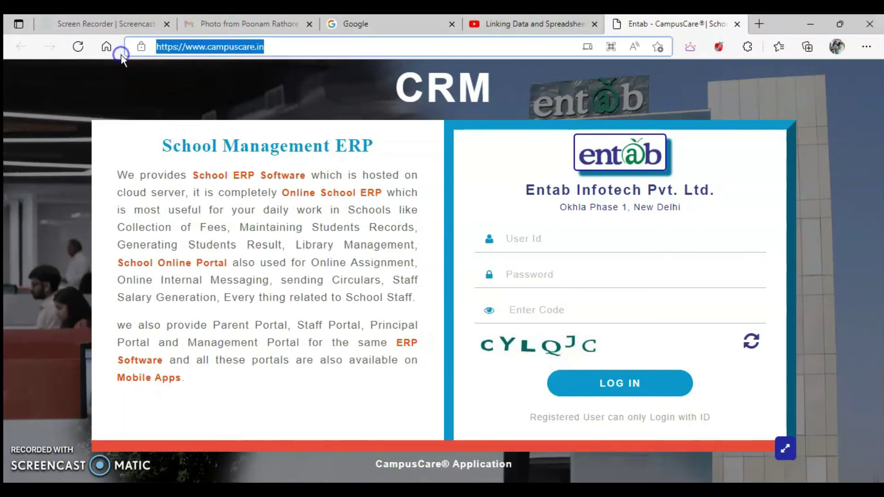
key("alt+Tab")
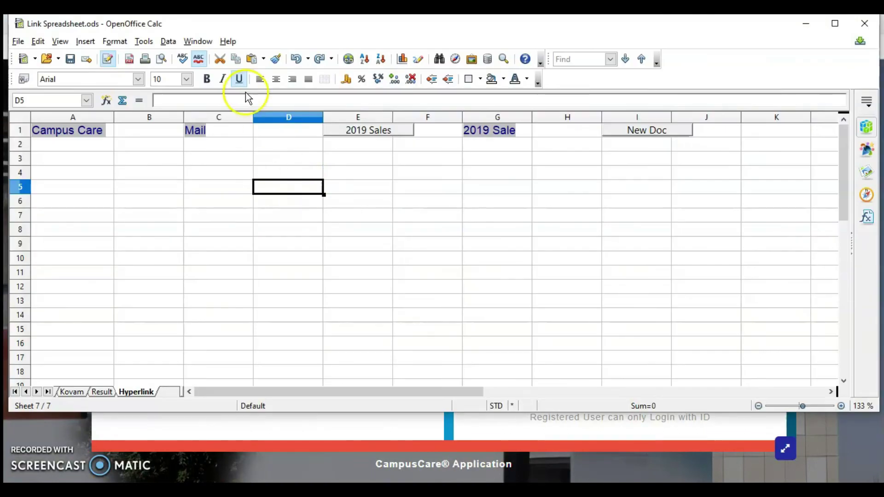
Import the pasted CampusCare URL as external data, auto-refreshing every 59 seconds.
left_click(83, 43)
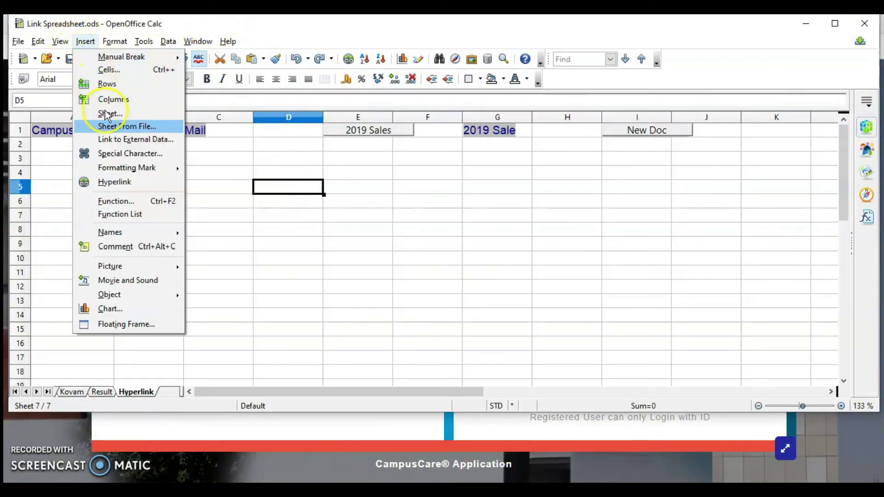
left_click(120, 139)
key("ctrl+v")
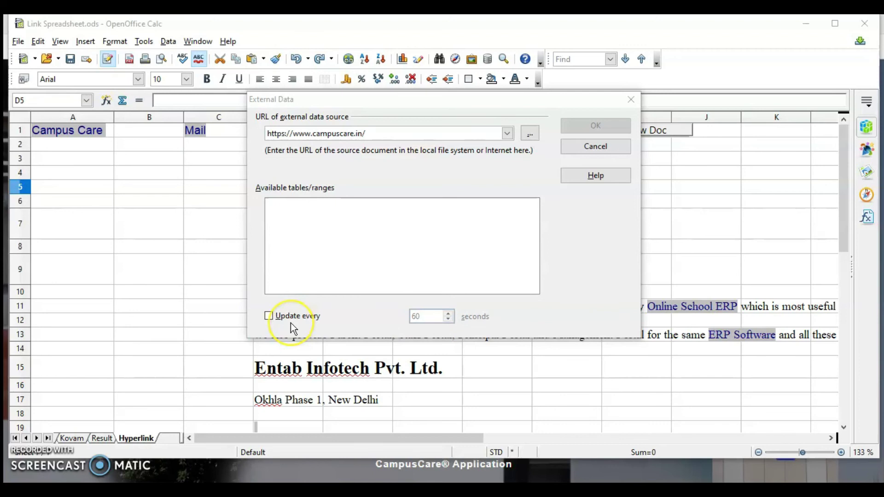
left_click_drag(375, 97, 423, 102)
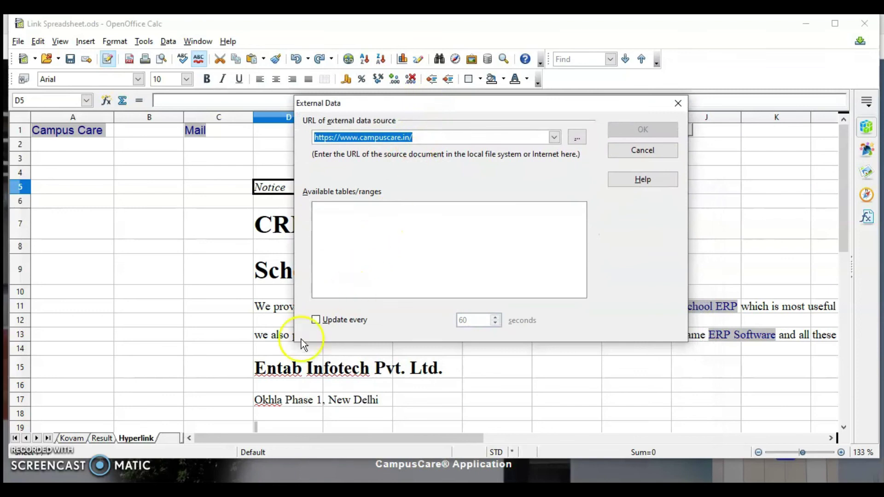
left_click(315, 319)
left_click(495, 324)
left_click(496, 324)
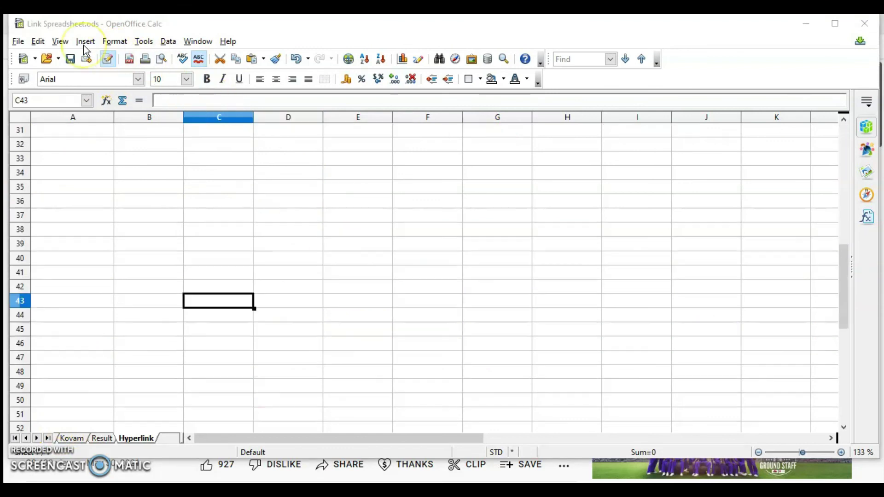
Insert an external data link to the Principal range of WHAT IF TOOLS.ods, updating every 5 seconds.
left_click(85, 42)
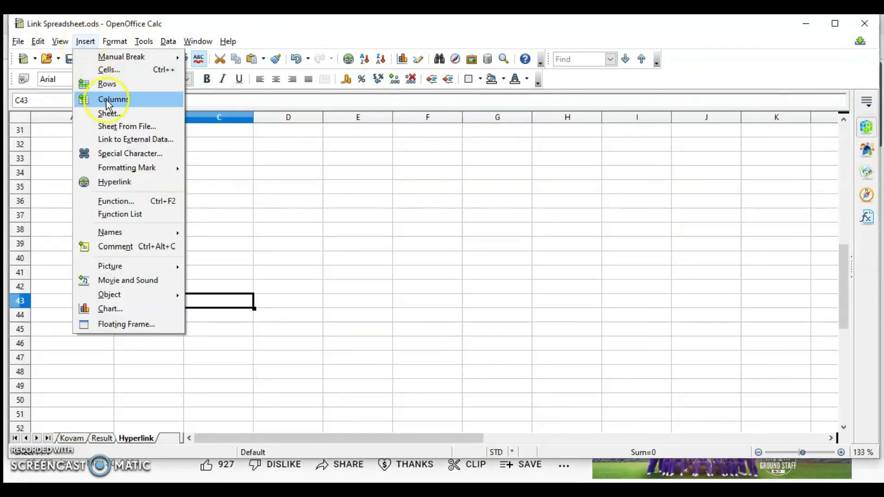
left_click(124, 140)
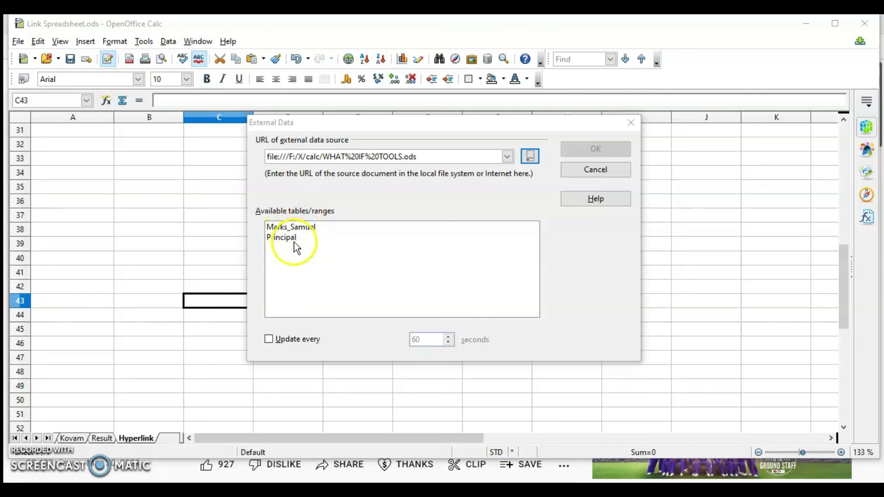
left_click(286, 241)
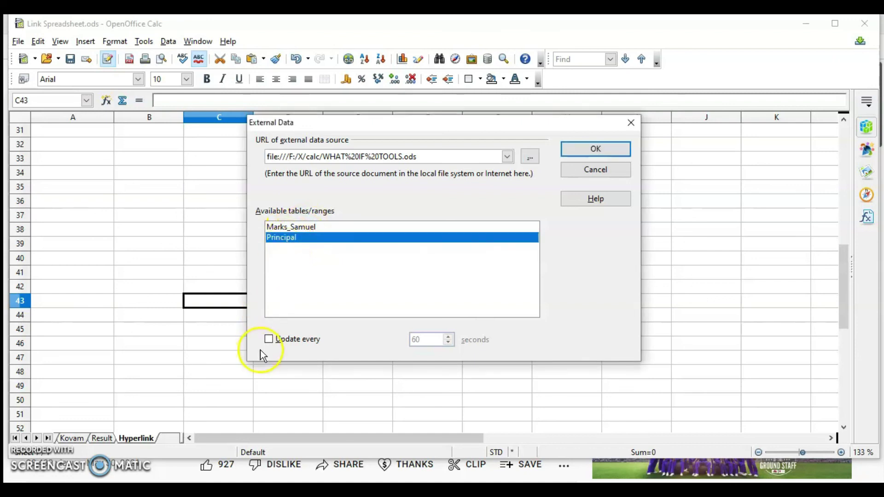
left_click(269, 341)
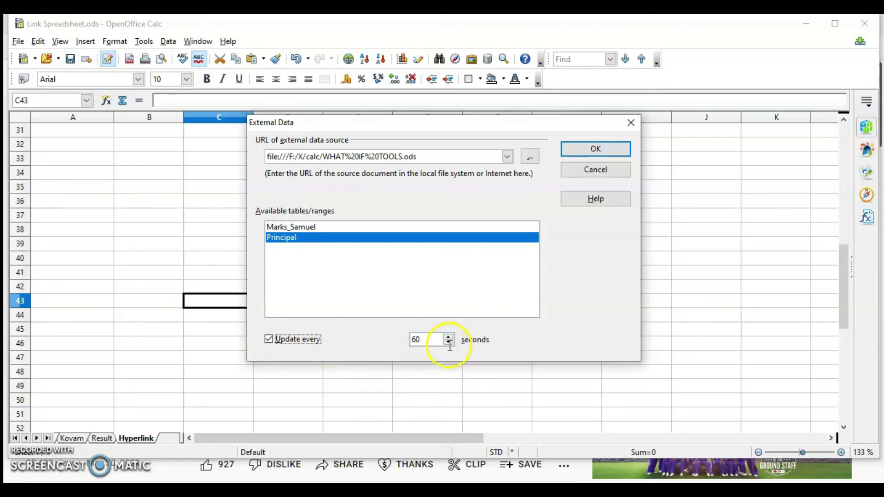
double_click(424, 340)
type("5")
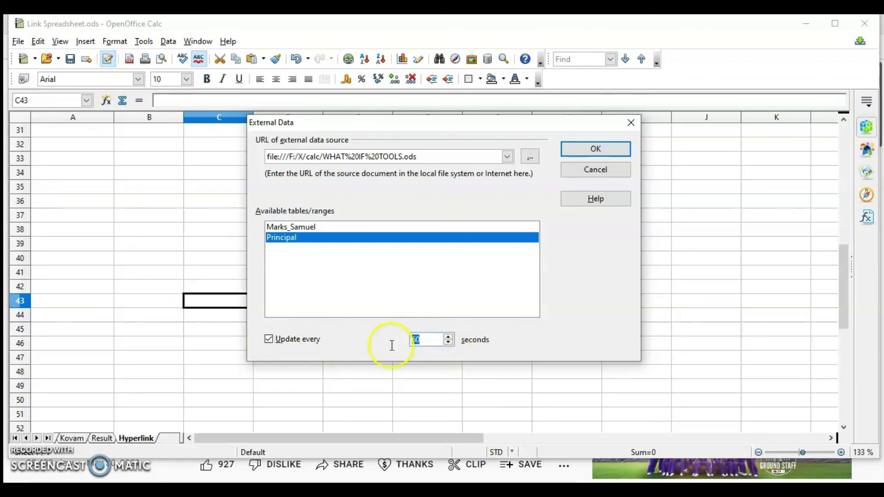
left_click(607, 153)
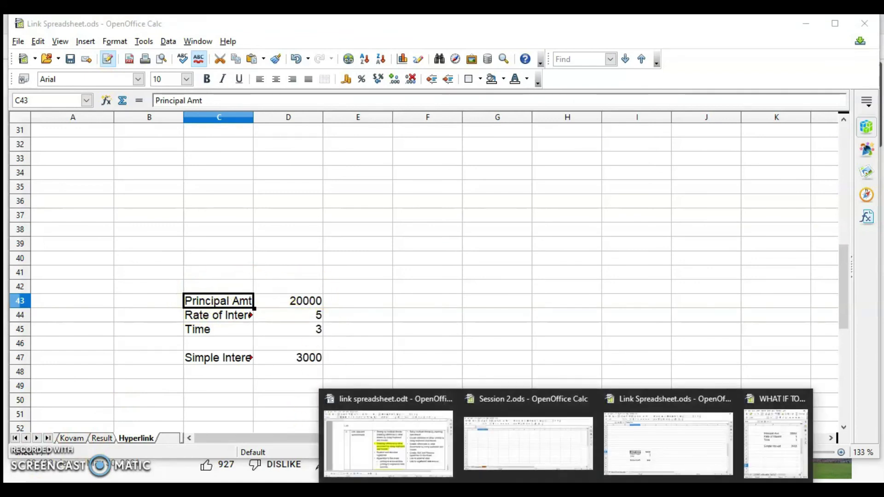
Enter 15000 as the Principal Amt in cell C15 of WHAT IF TOOLS.ods.
left_click(792, 444)
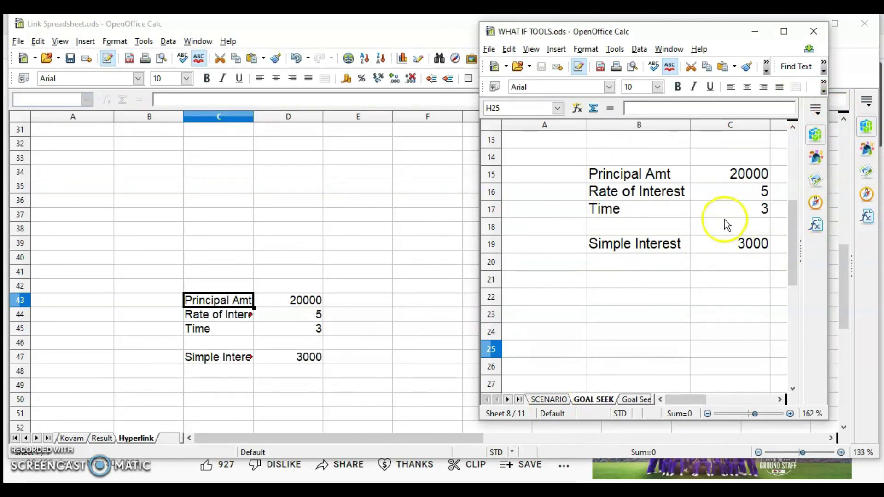
left_click(729, 185)
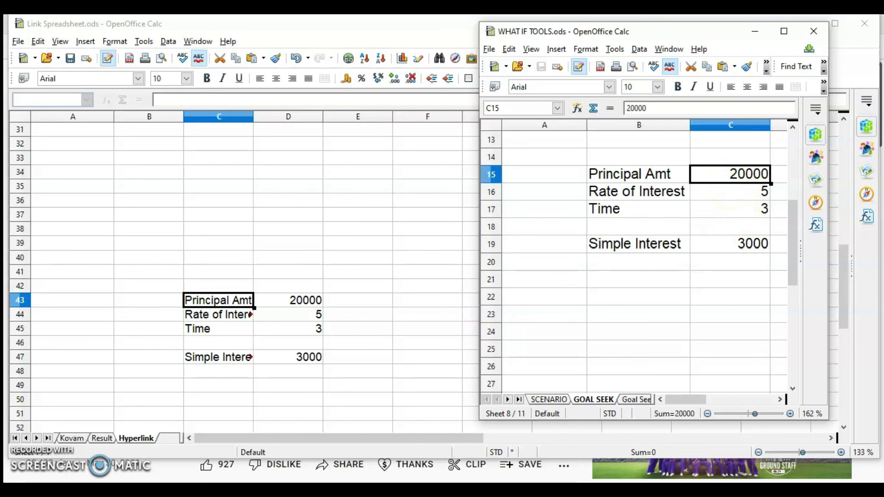
type("15000")
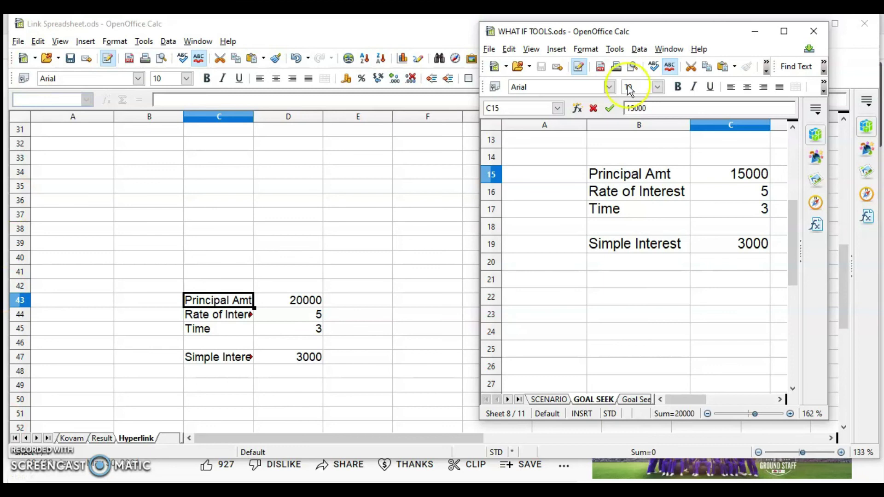
key("Return")
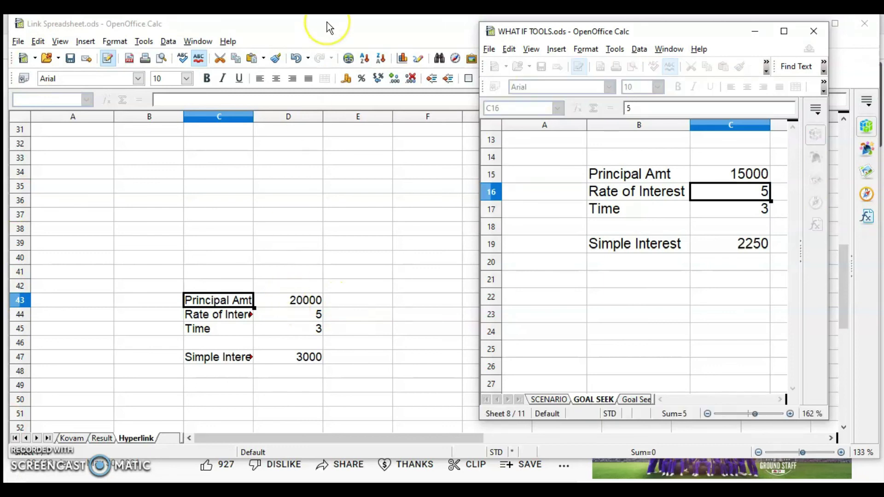
Bring both workbooks forward to compare the linked copy, now showing 15000 and 2250.
left_click(326, 23)
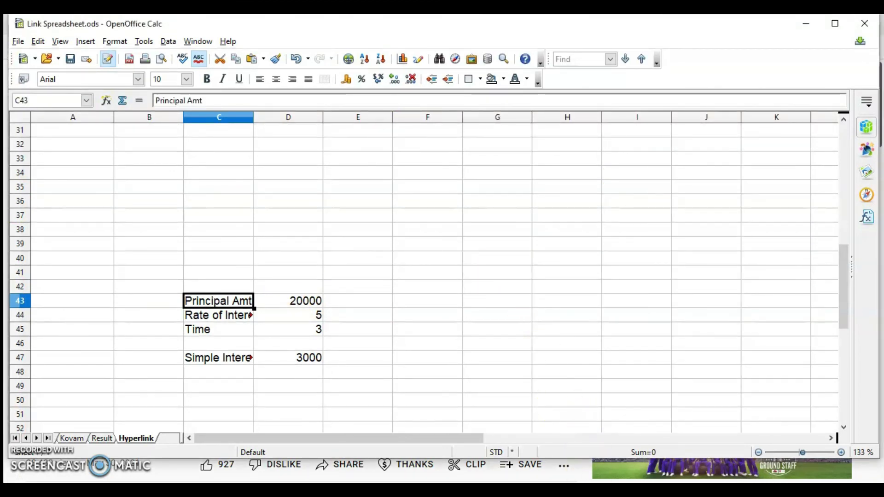
left_click(580, 474)
left_click(776, 442)
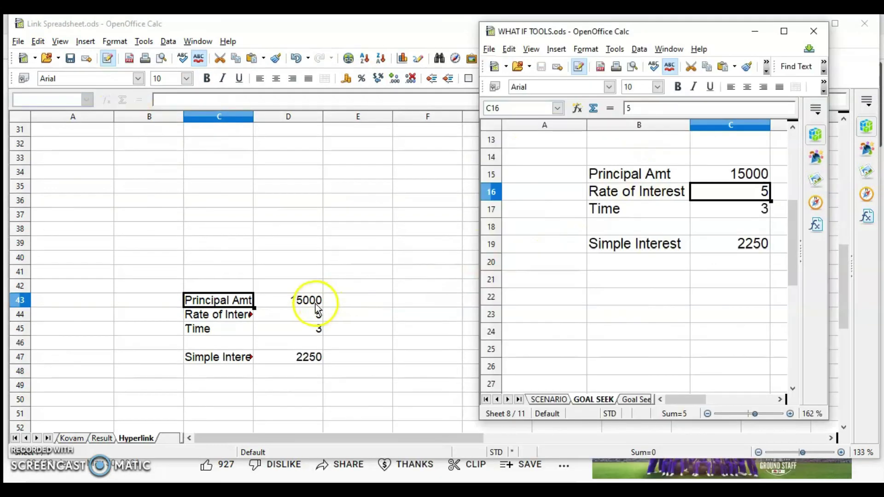